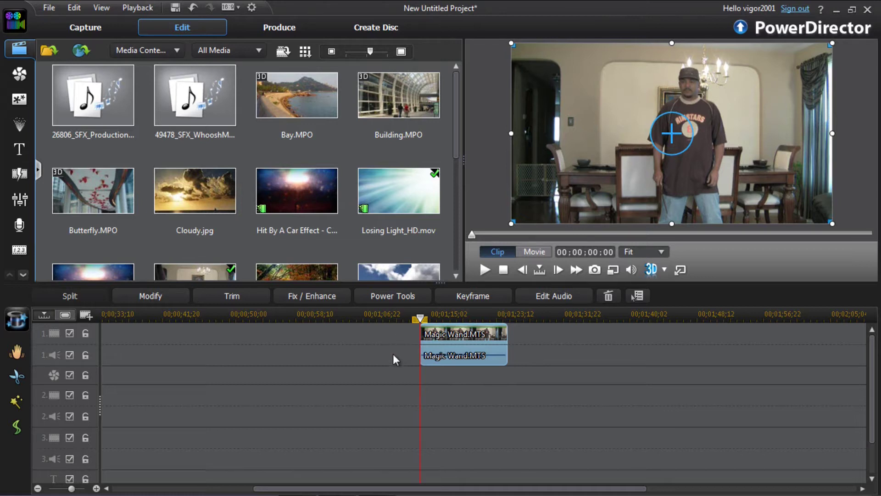
- Split the Magic Wand.MTS clip at clip time 00;00;02;01, at the end of the downward wand swing
{"action": "mouse_move", "coordinate": [421, 319]}
{"action": "left_mouse_down"}
{"action": "mouse_move", "coordinate": [443, 321]}
{"action": "mouse_move", "coordinate": [436, 321]}
{"action": "left_mouse_up"}
{"action": "left_click", "coordinate": [439, 344]}
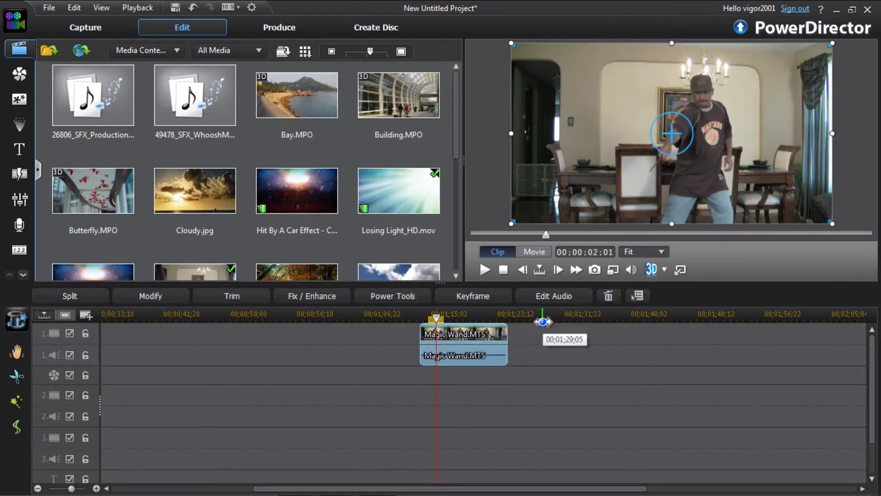
{"action": "left_click", "coordinate": [558, 269]}
{"action": "left_click", "coordinate": [557, 270]}
{"action": "left_click", "coordinate": [558, 270]}
{"action": "left_click", "coordinate": [558, 270]}
{"action": "left_click", "coordinate": [558, 270]}
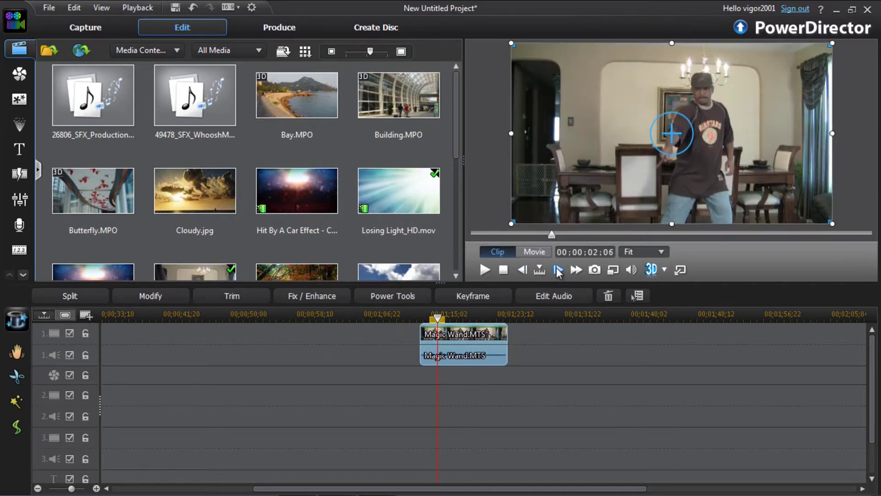
{"action": "left_click", "coordinate": [524, 270]}
{"action": "left_click", "coordinate": [524, 270]}
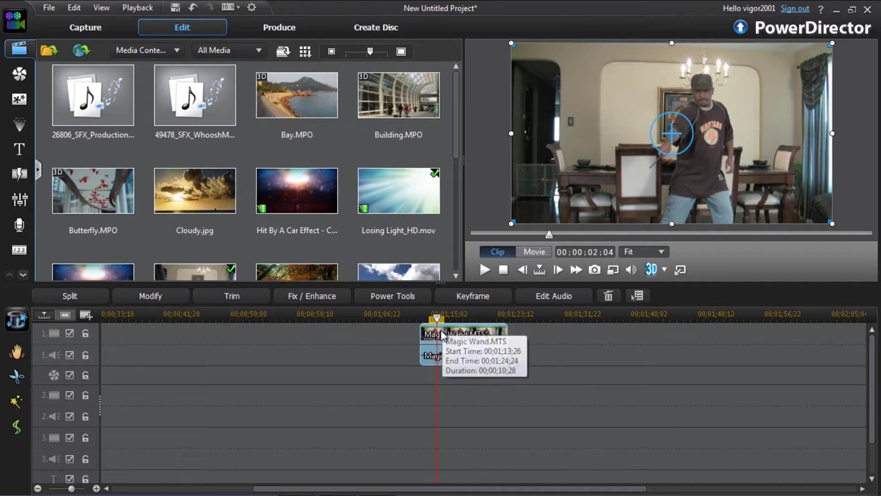
{"action": "left_click", "coordinate": [523, 270]}
{"action": "left_click", "coordinate": [523, 270]}
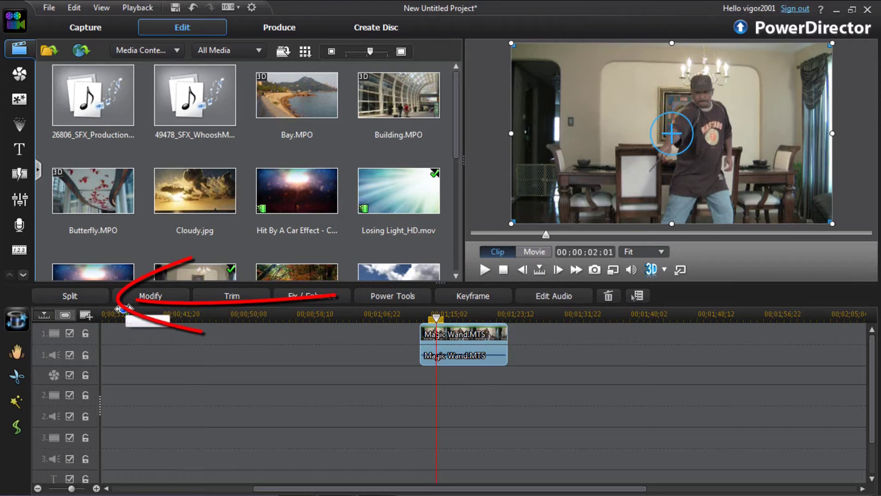
{"action": "left_click", "coordinate": [84, 299]}
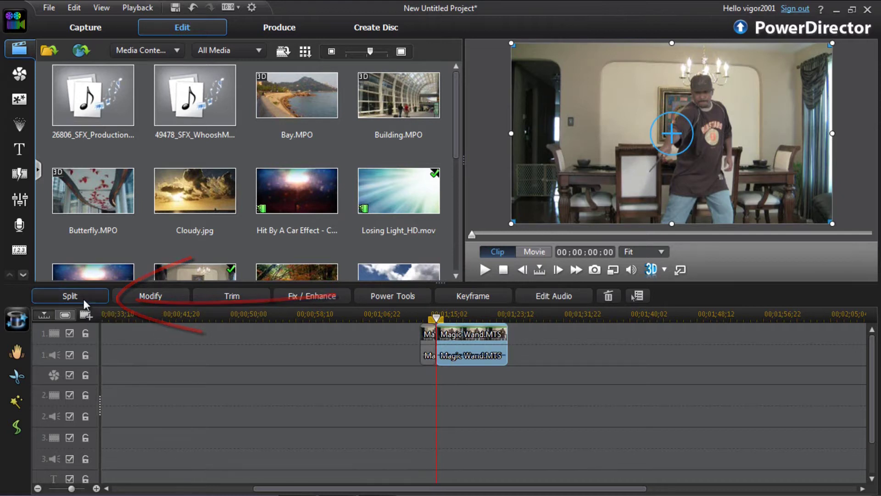
- Split the first Magic Wand.MTS segment at clip time 00;00;01;22, where the wand starts swinging down
{"action": "left_click", "coordinate": [425, 334]}
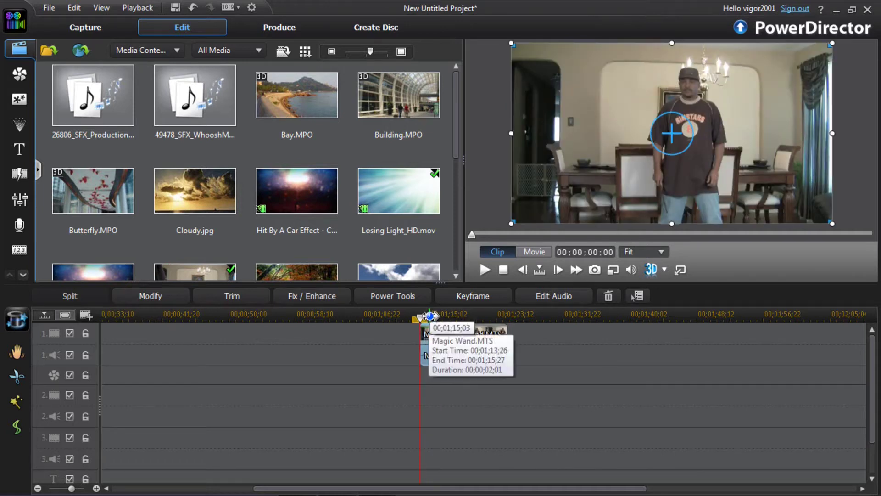
{"action": "left_click", "coordinate": [421, 318]}
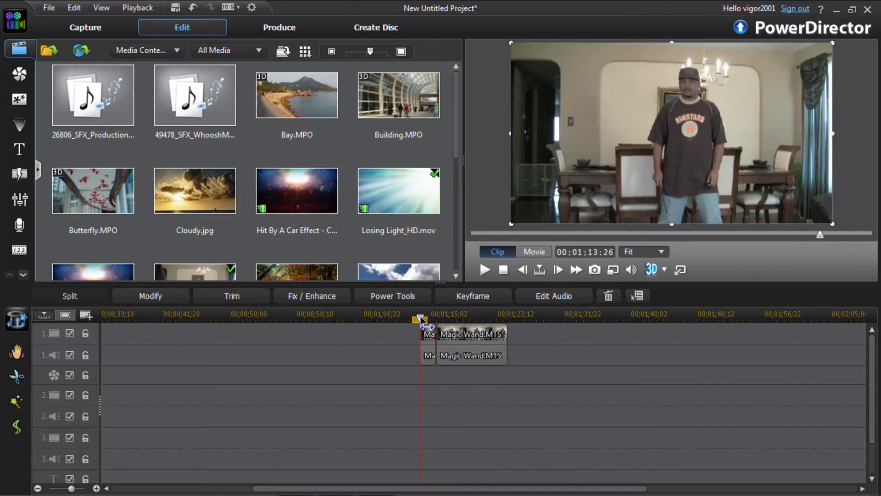
{"action": "left_click_drag", "start_coordinate": [420, 317], "coordinate": [432, 325]}
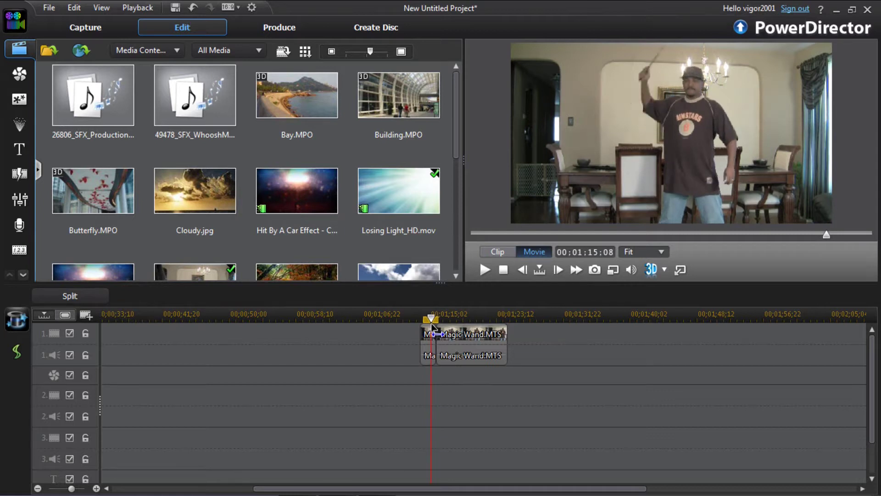
{"action": "left_click", "coordinate": [432, 326]}
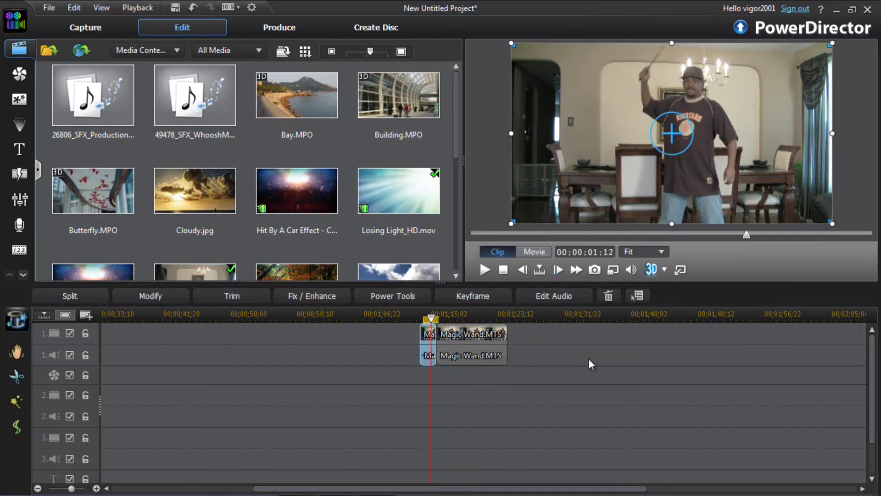
{"action": "left_click", "coordinate": [558, 271]}
{"action": "left_click", "coordinate": [558, 270]}
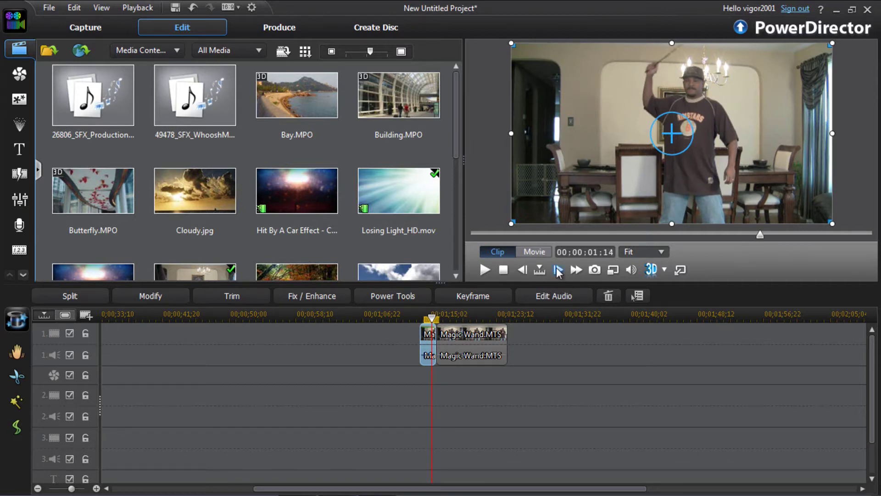
{"action": "left_click", "coordinate": [558, 271]}
{"action": "left_click", "coordinate": [557, 270]}
{"action": "left_click", "coordinate": [558, 271]}
{"action": "left_click", "coordinate": [558, 271]}
{"action": "left_click", "coordinate": [558, 271]}
{"action": "left_click", "coordinate": [558, 271]}
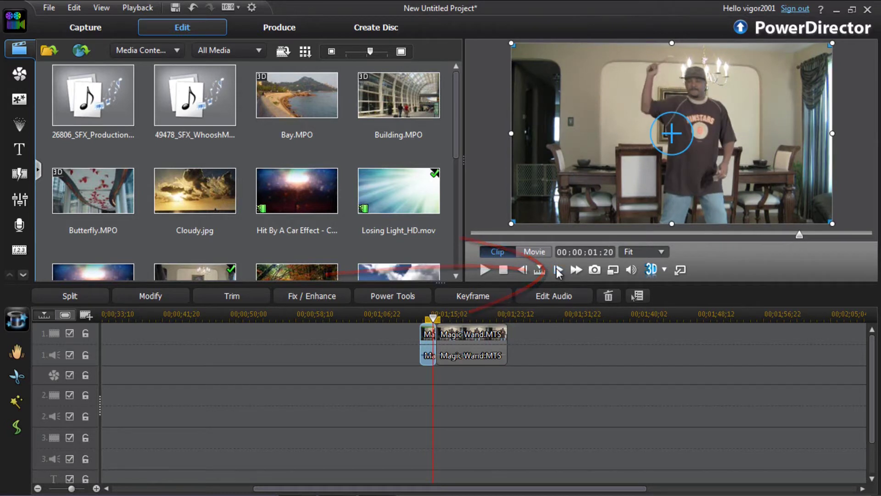
{"action": "left_click", "coordinate": [557, 270]}
{"action": "left_click", "coordinate": [558, 270]}
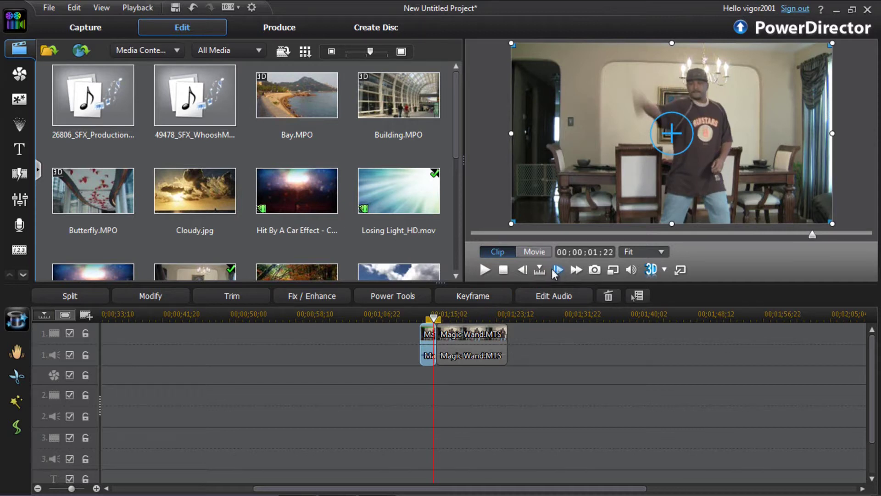
{"action": "left_click", "coordinate": [522, 270]}
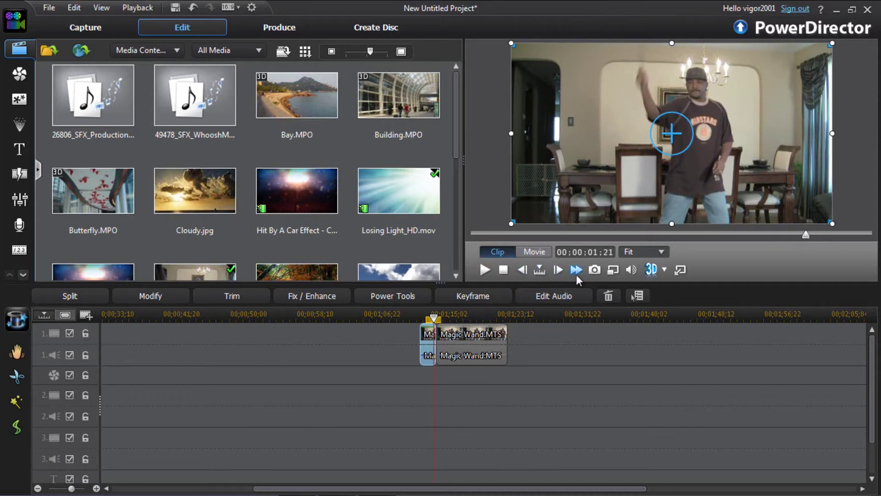
{"action": "left_click", "coordinate": [560, 273]}
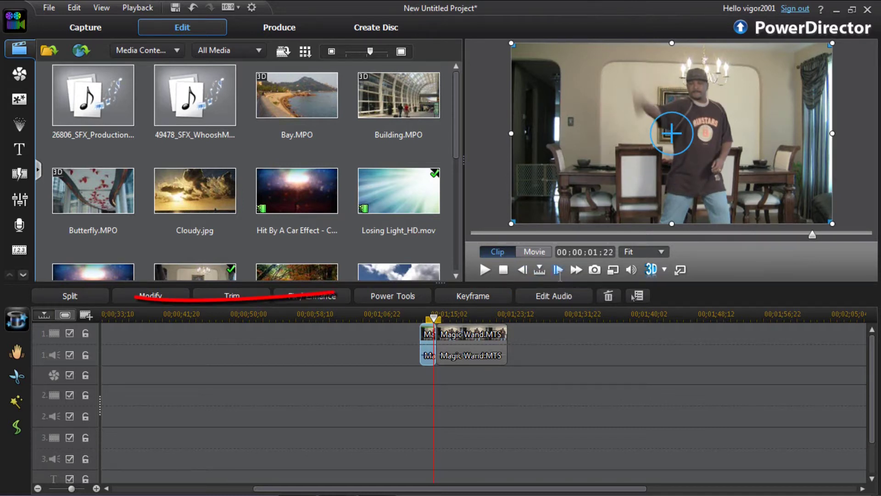
{"action": "left_click", "coordinate": [81, 297]}
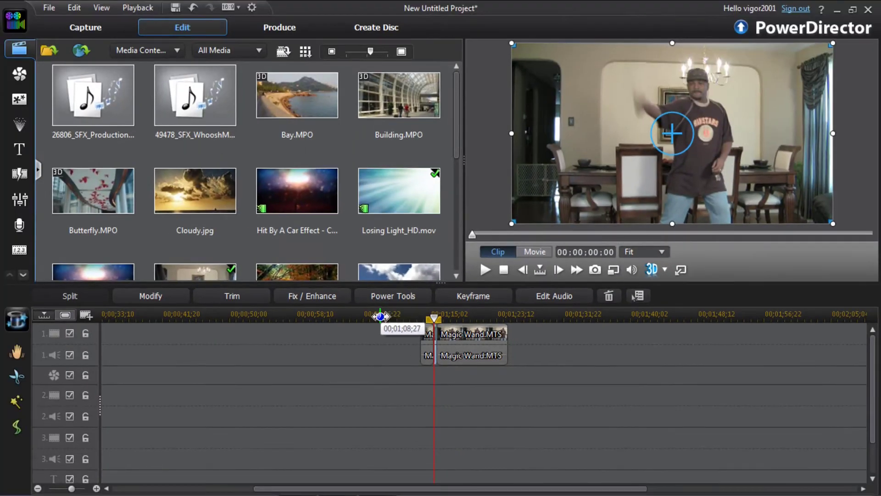
- Add the Visual effect Spotlight to the effect track, starting at the short middle Magic Wand.MTS segment
{"action": "scroll", "coordinate": [380, 315], "scroll_direction": "up", "scroll_amount": 3}
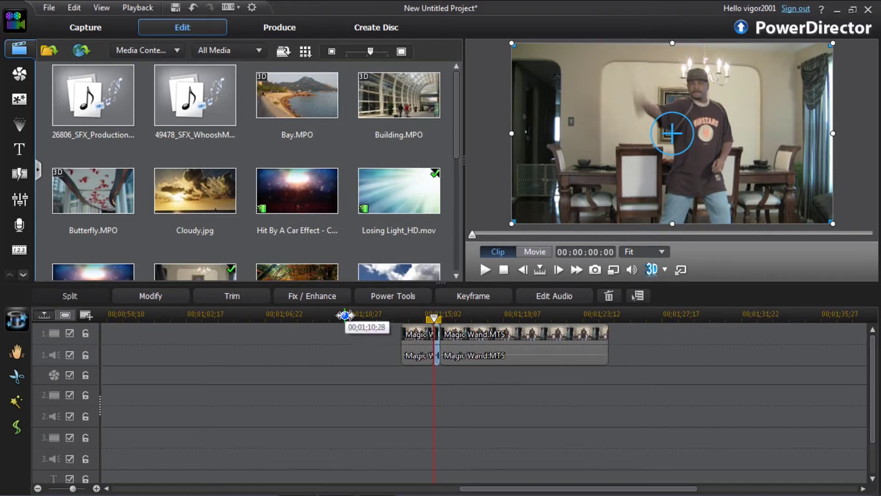
{"action": "left_click_drag", "start_coordinate": [344, 315], "coordinate": [721, 317]}
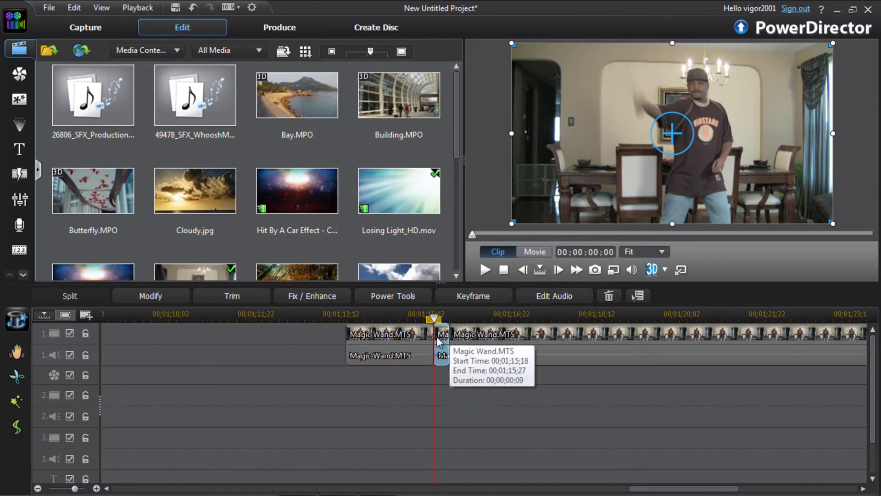
{"action": "left_click_drag", "start_coordinate": [286, 316], "coordinate": [730, 317]}
{"action": "scroll", "coordinate": [504, 335], "scroll_direction": "up", "scroll_amount": 2}
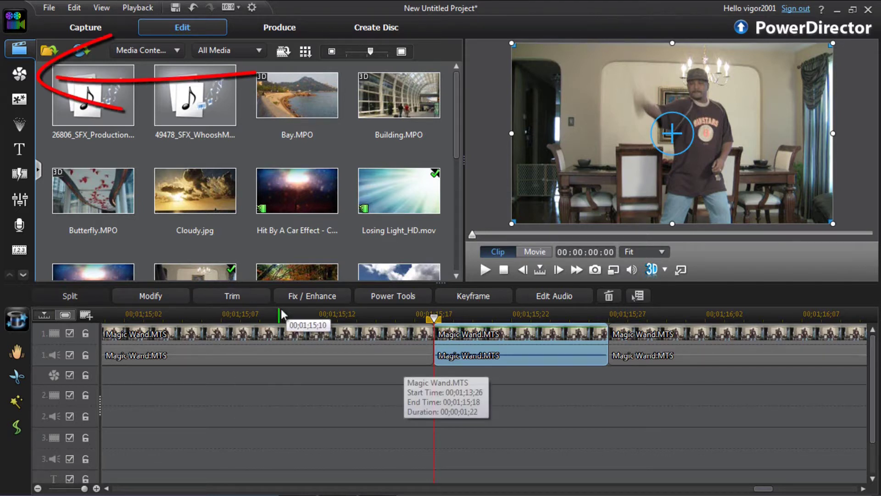
{"action": "left_click", "coordinate": [20, 76]}
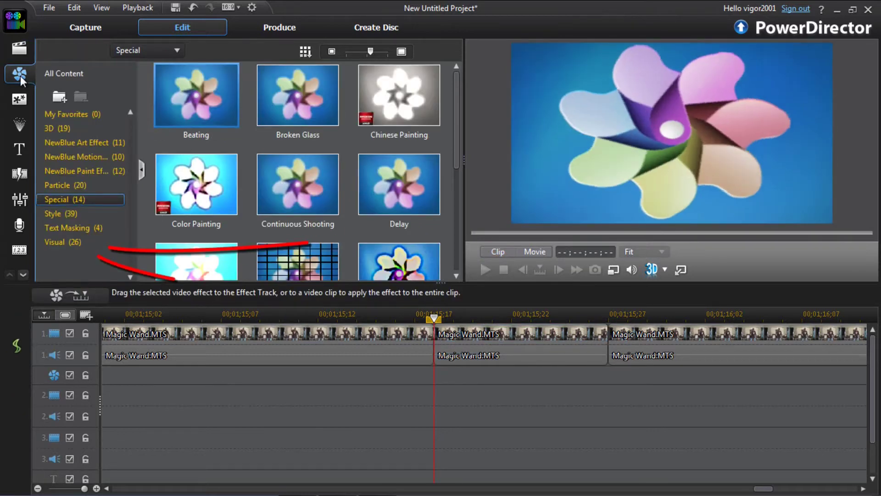
{"action": "left_click", "coordinate": [63, 243]}
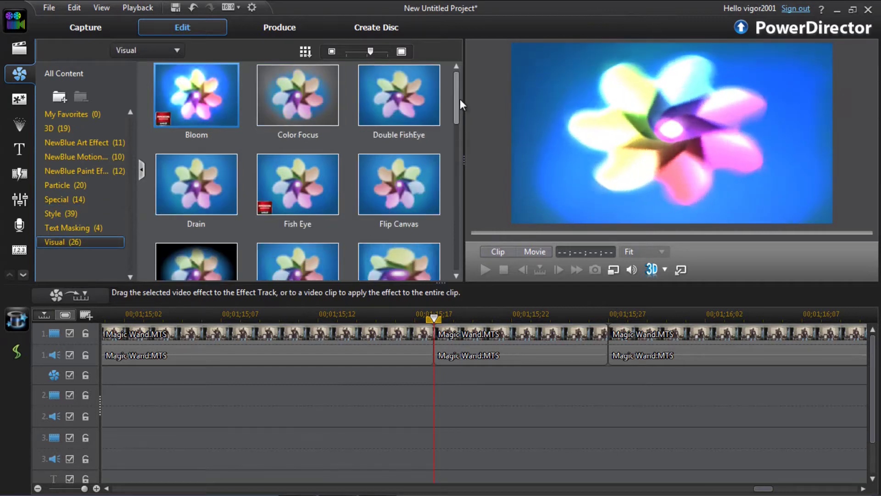
{"action": "left_click_drag", "start_coordinate": [455, 96], "coordinate": [474, 192]}
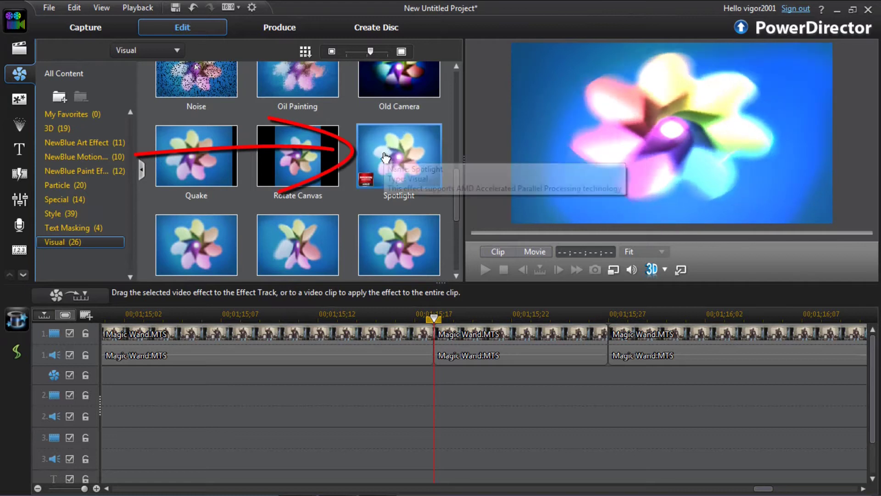
{"action": "mouse_move", "coordinate": [389, 151]}
{"action": "left_mouse_down"}
{"action": "mouse_move", "coordinate": [376, 177]}
{"action": "mouse_move", "coordinate": [433, 330]}
{"action": "mouse_move", "coordinate": [435, 369]}
{"action": "left_mouse_up"}
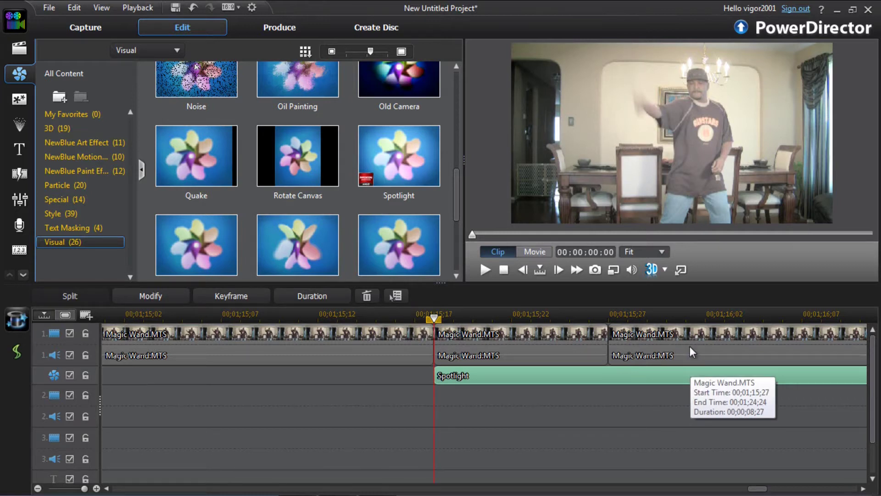
- Split the Spotlight effect at the end of the middle segment and remove the part that extends beyond it
{"action": "left_click", "coordinate": [647, 332]}
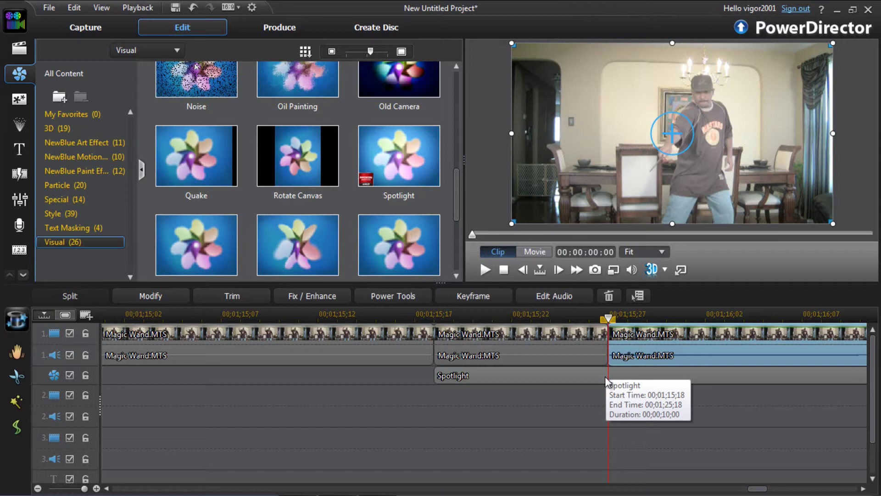
{"action": "left_click", "coordinate": [528, 373]}
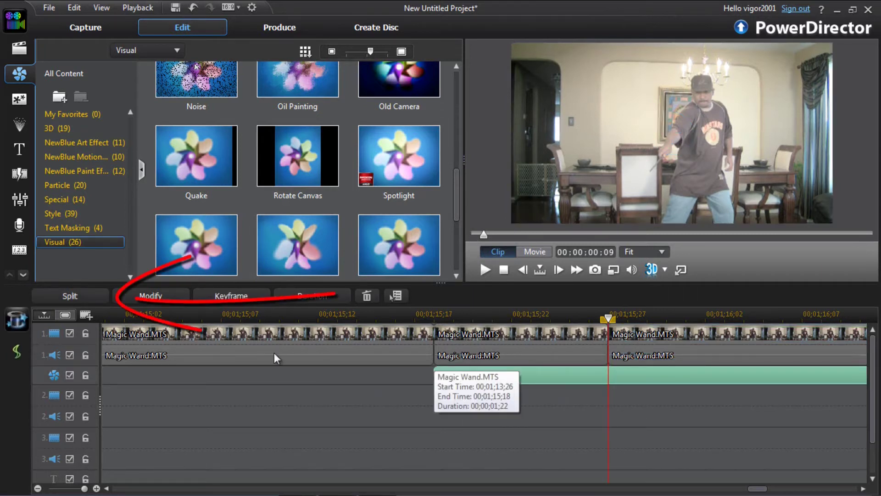
{"action": "left_click", "coordinate": [89, 297]}
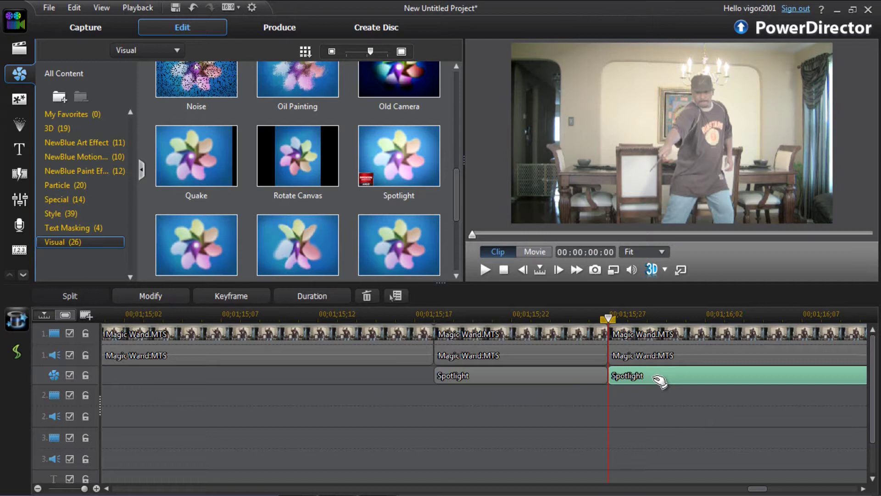
{"action": "right_click", "coordinate": [660, 380]}
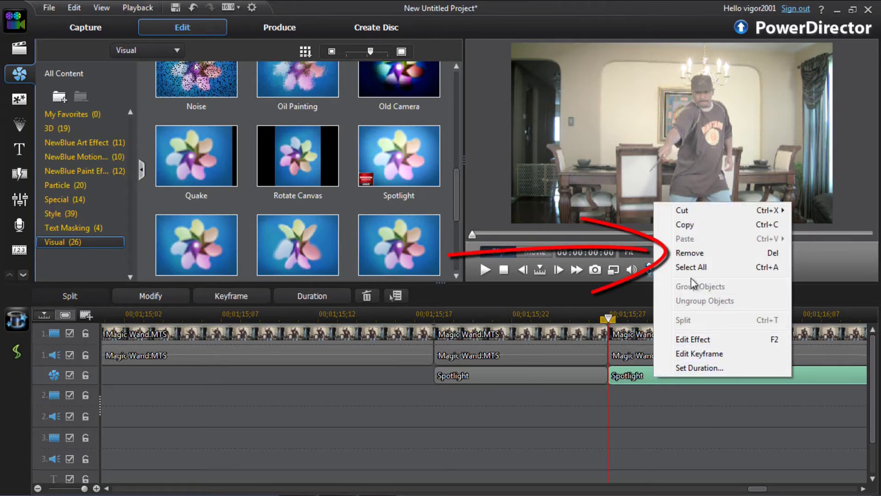
{"action": "left_click", "coordinate": [690, 252]}
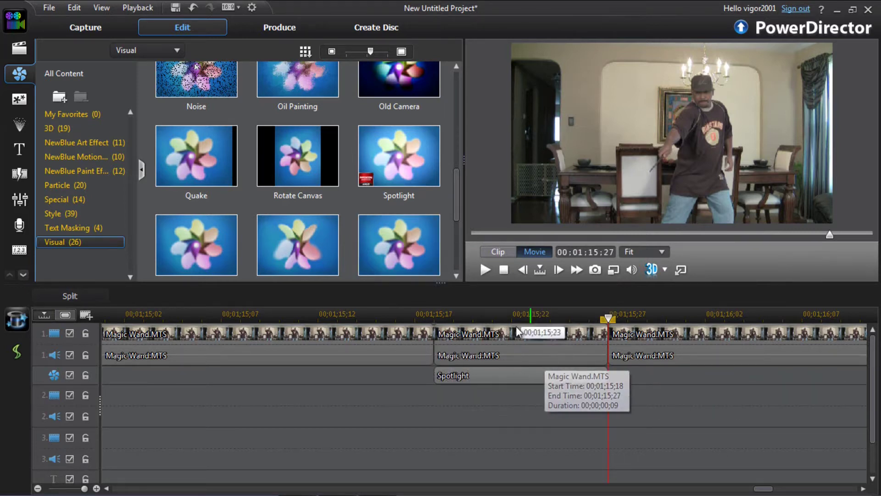
- Open the keyframe settings of the shortened Spotlight effect and advance the playhead to its end at 00;00;00;09
{"action": "left_click", "coordinate": [512, 376]}
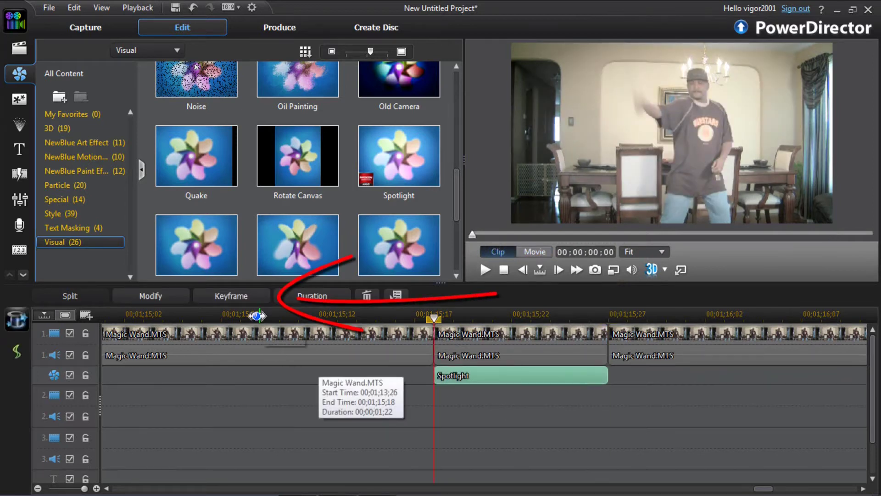
{"action": "left_click", "coordinate": [243, 296]}
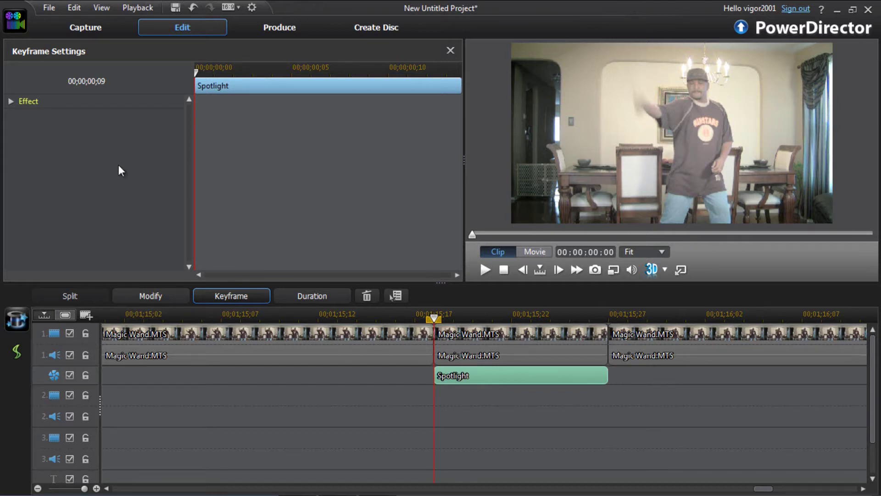
{"action": "left_click", "coordinate": [558, 271]}
{"action": "left_click", "coordinate": [559, 270]}
{"action": "left_click", "coordinate": [559, 271]}
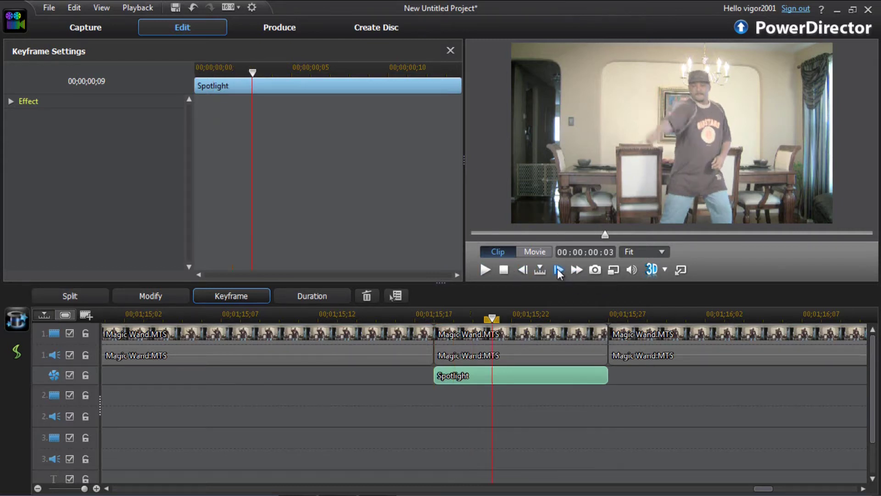
{"action": "left_click", "coordinate": [558, 271]}
{"action": "left_click", "coordinate": [559, 271]}
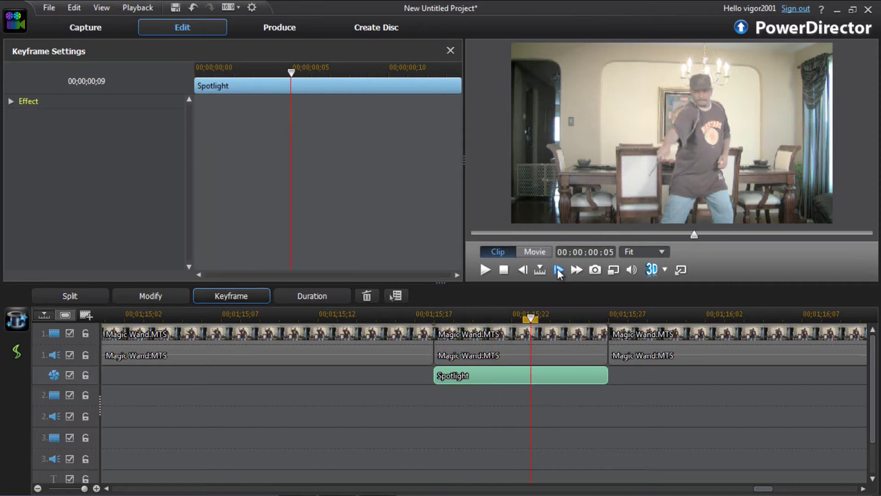
{"action": "left_click", "coordinate": [558, 271]}
{"action": "left_click", "coordinate": [559, 271]}
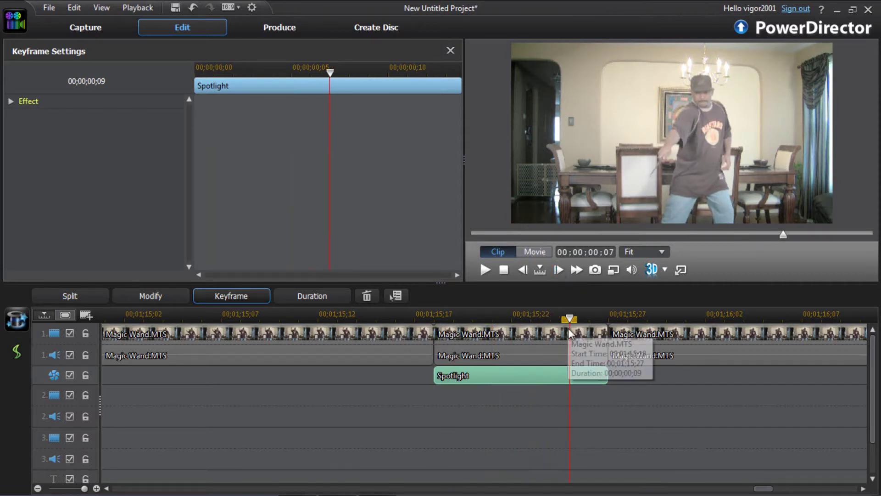
{"action": "left_click", "coordinate": [556, 269]}
{"action": "left_click", "coordinate": [556, 269]}
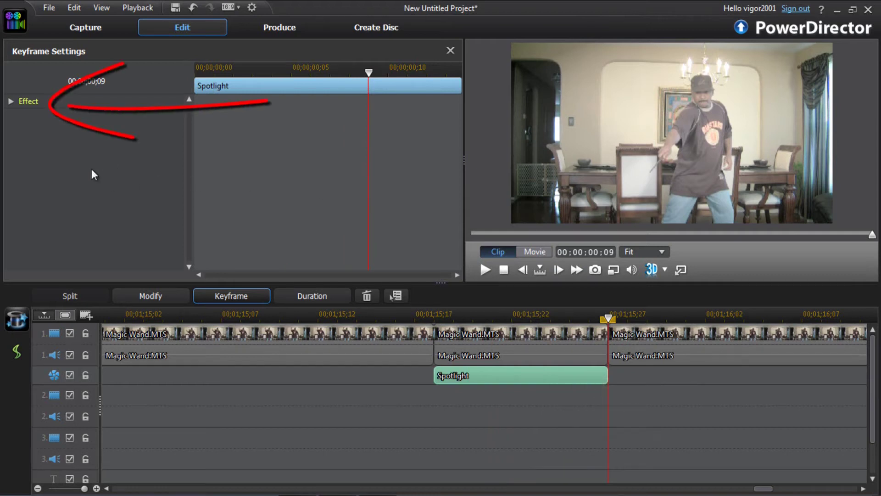
- Set the Spotlight's Position focus point on the tip of the wand for the end frame at 00;00;00;09
{"action": "left_click", "coordinate": [11, 102]}
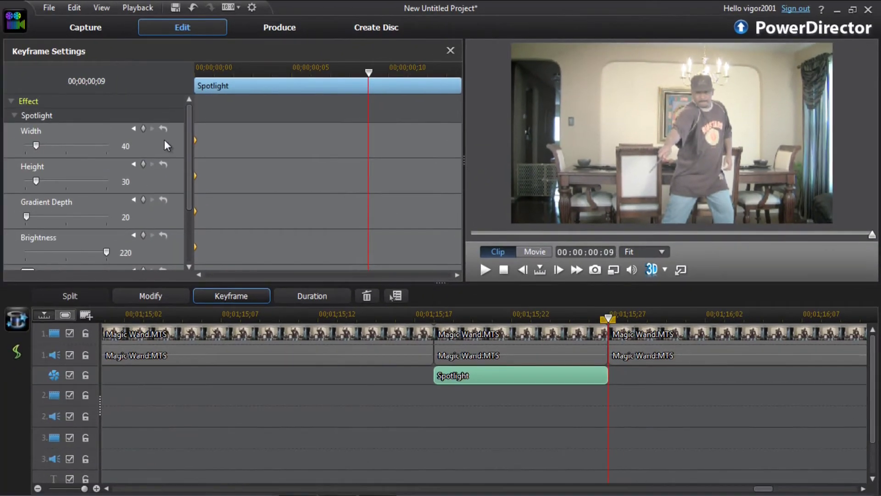
{"action": "mouse_move", "coordinate": [186, 154]}
{"action": "left_mouse_down"}
{"action": "mouse_move", "coordinate": [185, 215]}
{"action": "mouse_move", "coordinate": [192, 147]}
{"action": "mouse_move", "coordinate": [187, 225]}
{"action": "mouse_move", "coordinate": [171, 220]}
{"action": "mouse_move", "coordinate": [185, 147]}
{"action": "mouse_move", "coordinate": [187, 233]}
{"action": "left_mouse_up"}
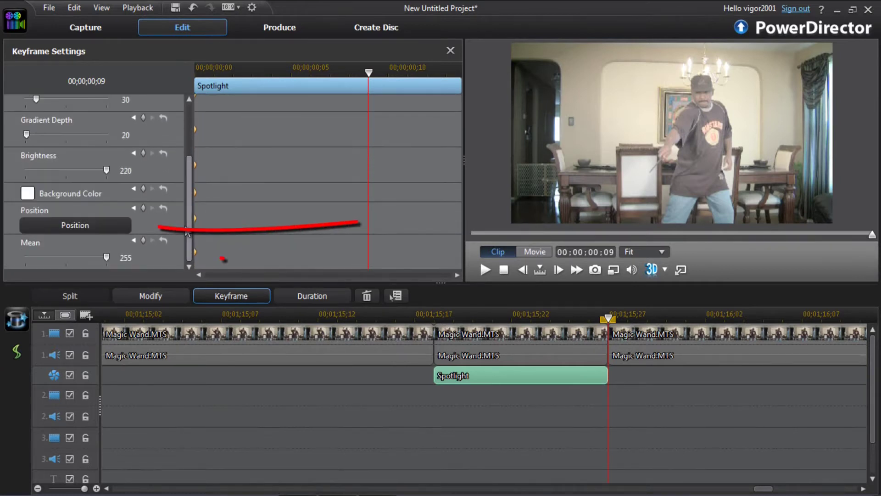
{"action": "left_click", "coordinate": [98, 226]}
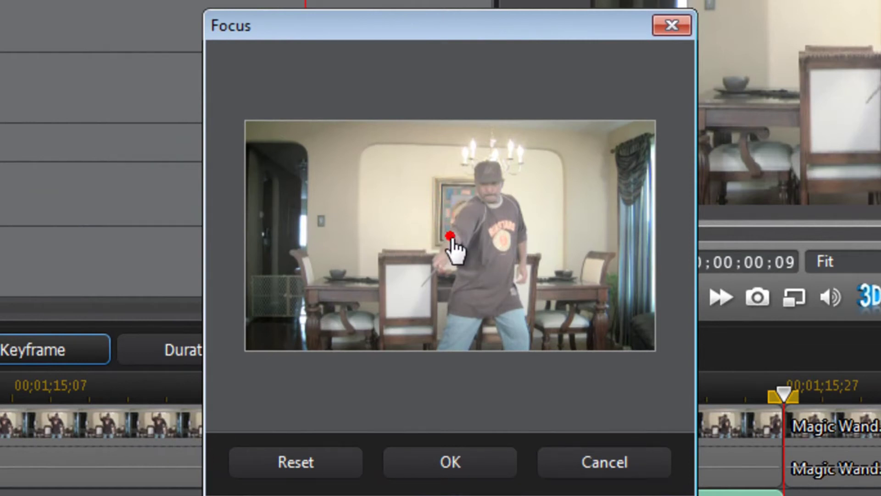
{"action": "left_click_drag", "start_coordinate": [453, 239], "coordinate": [451, 238]}
{"action": "left_click", "coordinate": [422, 301]}
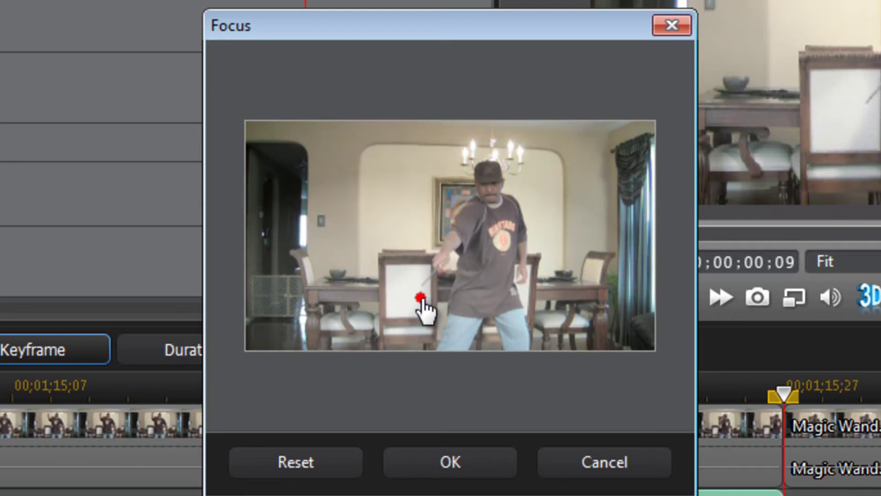
{"action": "mouse_move", "coordinate": [421, 301]}
{"action": "left_mouse_down"}
{"action": "mouse_move", "coordinate": [388, 326]}
{"action": "mouse_move", "coordinate": [418, 293]}
{"action": "left_mouse_up"}
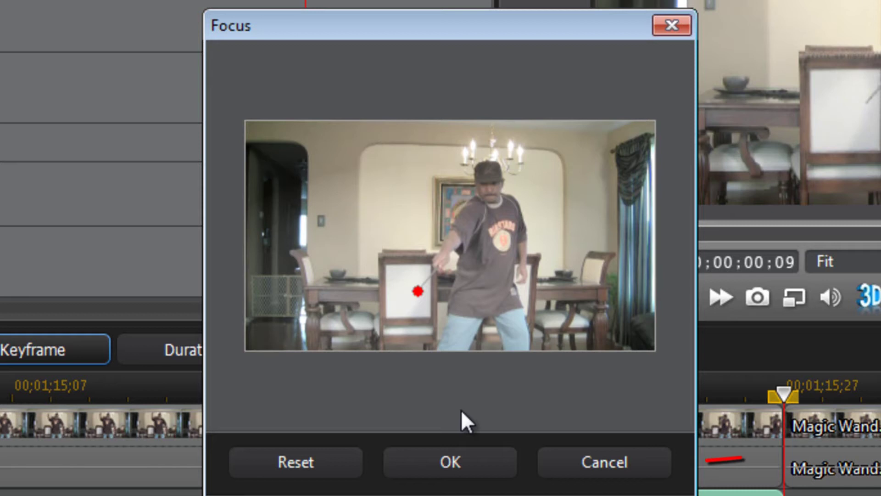
{"action": "left_click", "coordinate": [446, 460]}
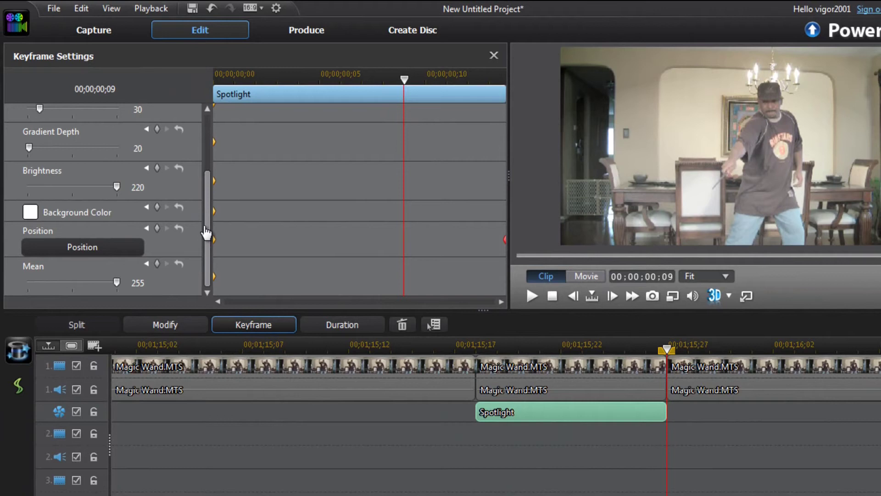
- Set the Spotlight's Width to 16 and Height to 16 at the end frame
{"action": "left_click_drag", "start_coordinate": [206, 233], "coordinate": [195, 198]}
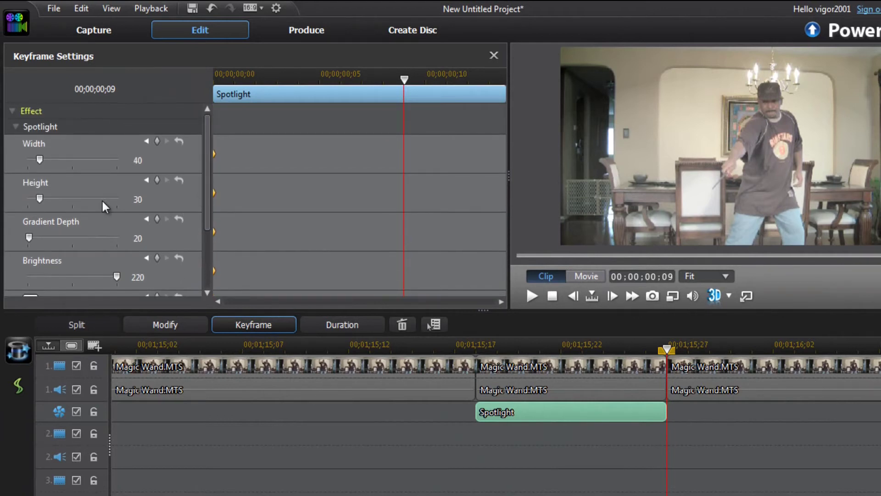
{"action": "mouse_move", "coordinate": [208, 167]}
{"action": "left_mouse_down"}
{"action": "mouse_move", "coordinate": [205, 221]}
{"action": "mouse_move", "coordinate": [211, 150]}
{"action": "left_mouse_up"}
{"action": "left_click", "coordinate": [132, 162]}
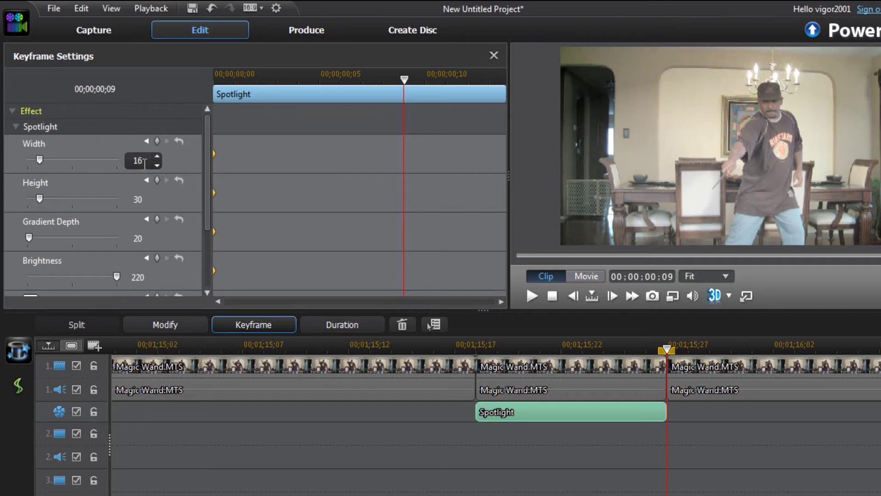
{"action": "left_click", "coordinate": [143, 199]}
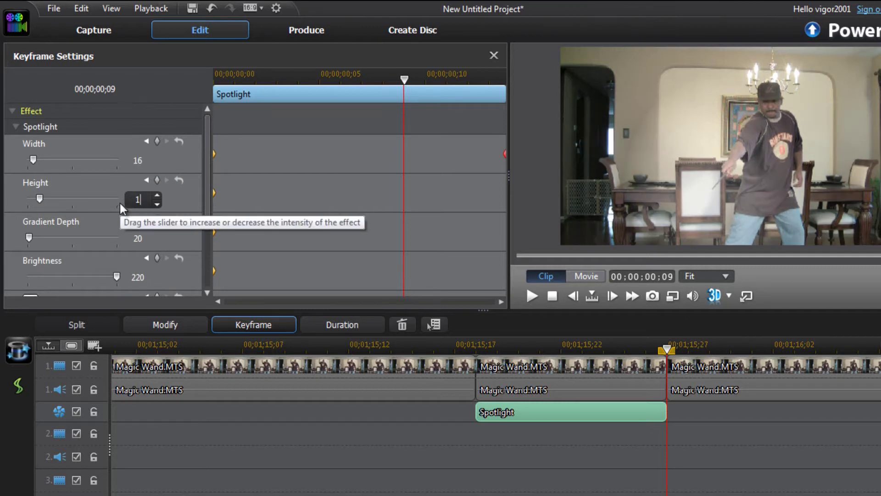
{"action": "key", "text": "Return"}
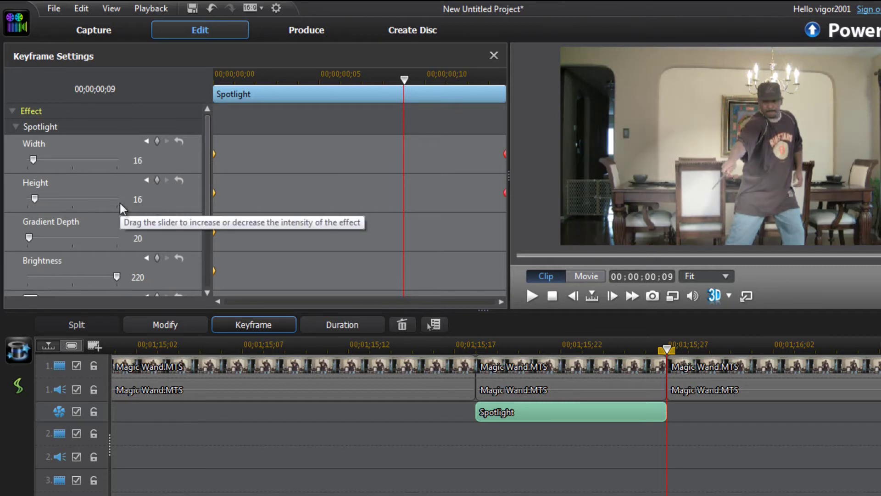
- Set the Spotlight's Gradient Depth to 75 and Mean to 0 at the end frame
{"action": "left_click_drag", "start_coordinate": [208, 167], "coordinate": [206, 197]}
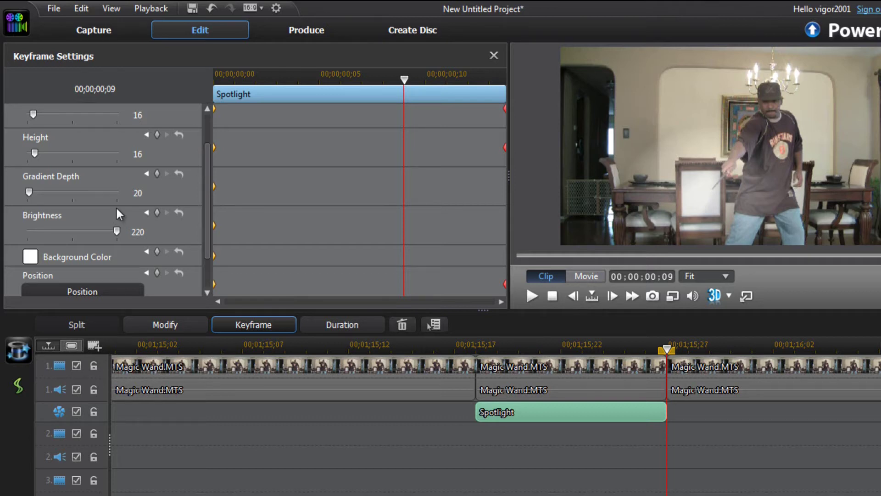
{"action": "key", "text": "BackSpace"}
{"action": "key", "text": "BackSpace"}
{"action": "type", "text": "7"}
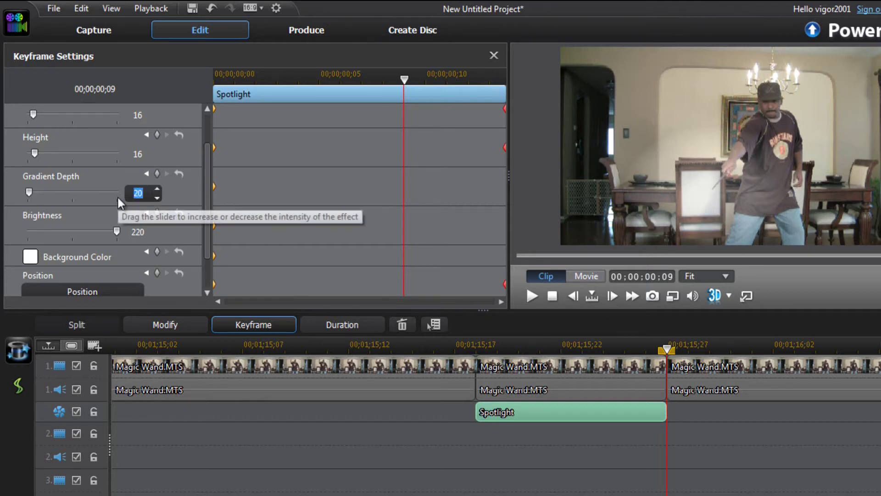
{"action": "key", "text": "Return"}
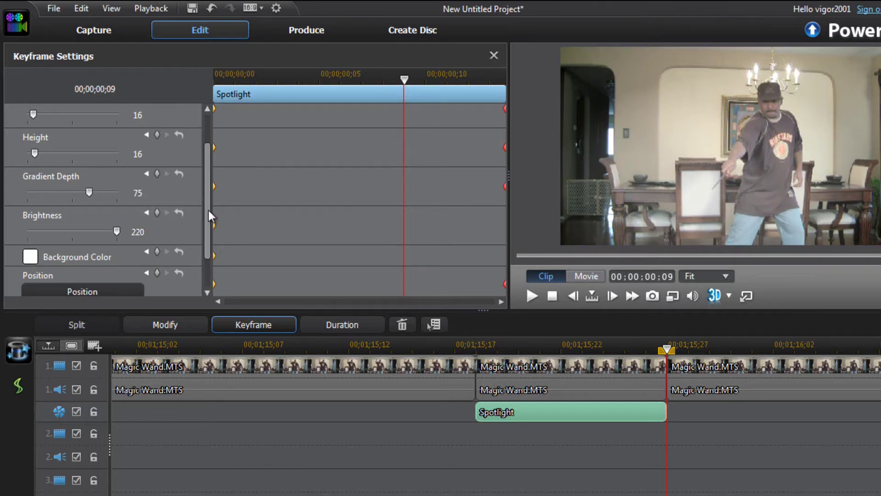
{"action": "left_click_drag", "start_coordinate": [208, 211], "coordinate": [208, 253]}
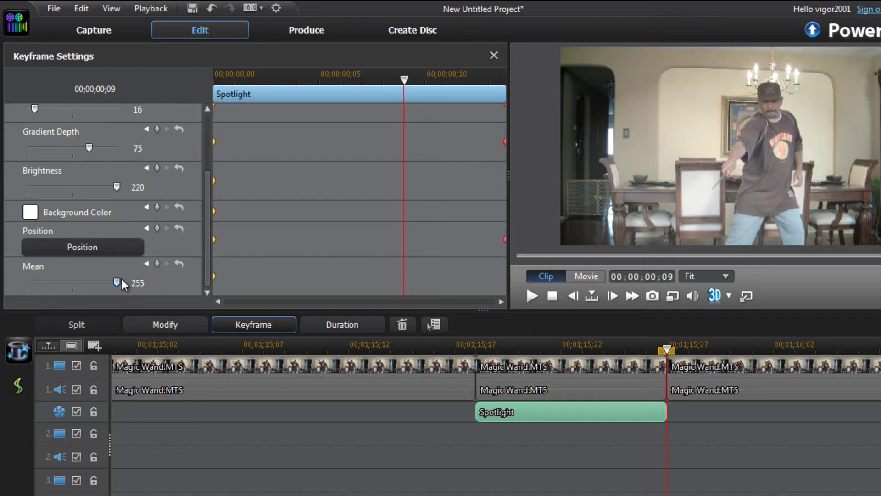
{"action": "left_click_drag", "start_coordinate": [116, 283], "coordinate": [1, 293]}
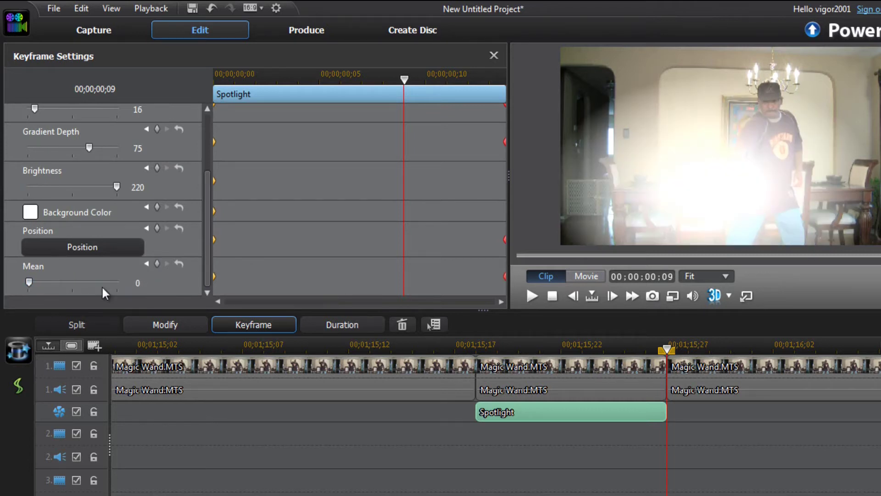
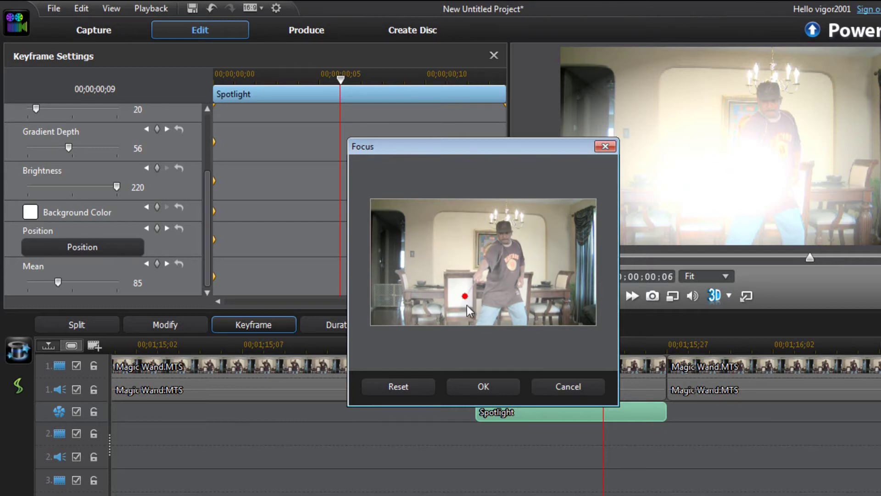
- Accept the Spotlight's focus point on the wand tip for the frame at 00;00;00;06
{"action": "left_click", "coordinate": [478, 385]}
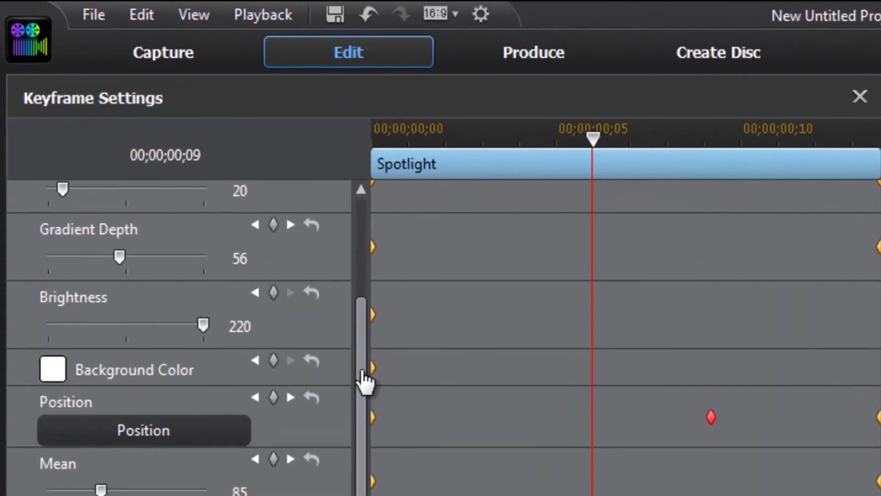
- Try a Spotlight Width and Height of 1 at 00;00;00;06
{"action": "left_click_drag", "start_coordinate": [321, 336], "coordinate": [328, 236]}
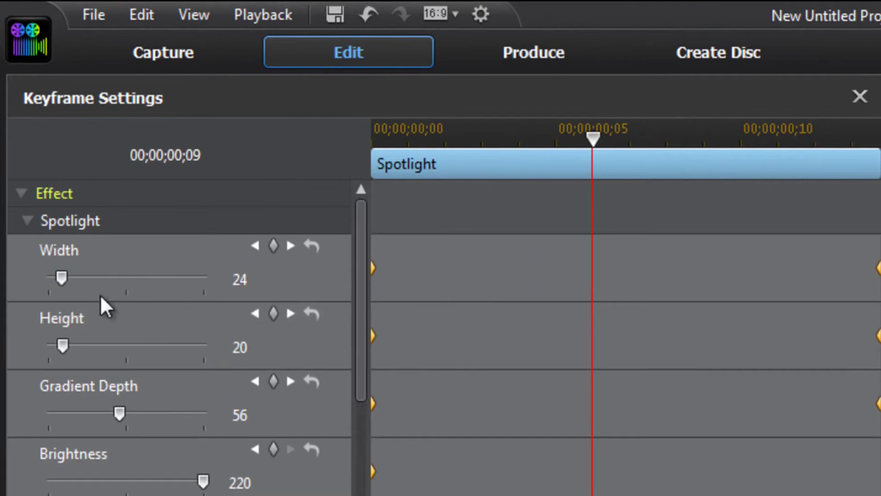
{"action": "left_click_drag", "start_coordinate": [61, 277], "coordinate": [26, 285]}
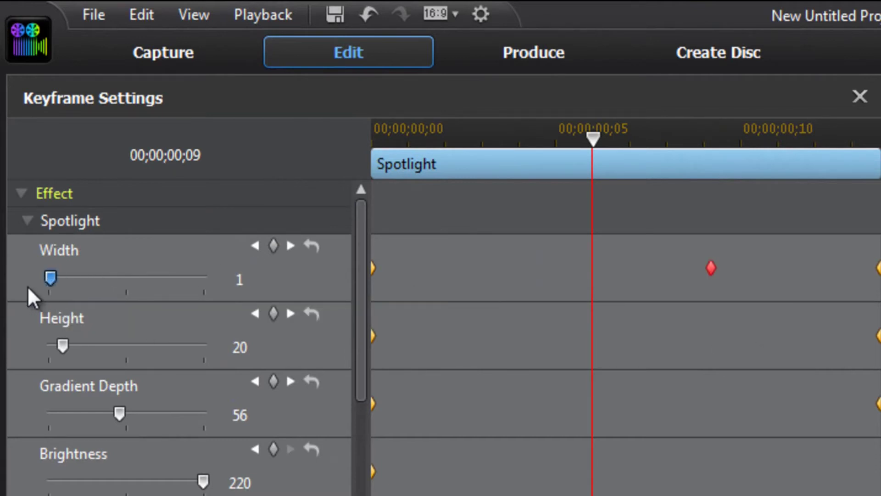
{"action": "left_click", "coordinate": [62, 345]}
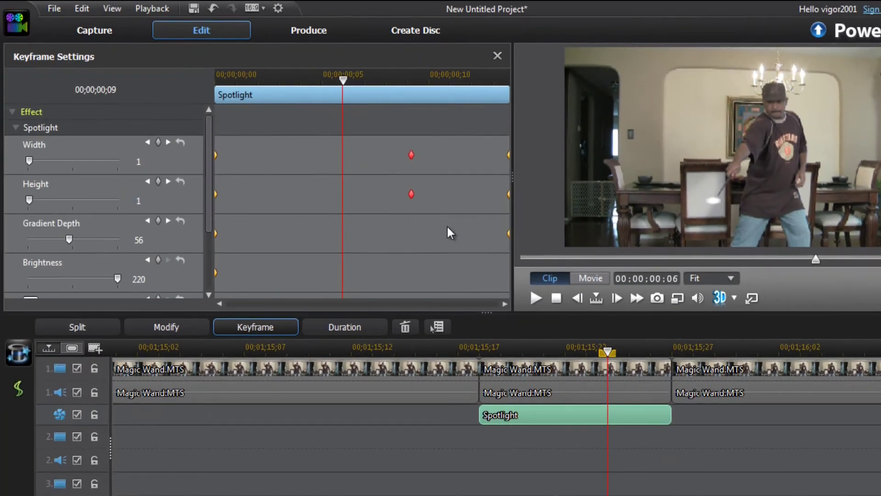
- Set the Spotlight's Width to 12 and Height to 12 at 00;00;00;06
{"action": "left_click", "coordinate": [145, 159]}
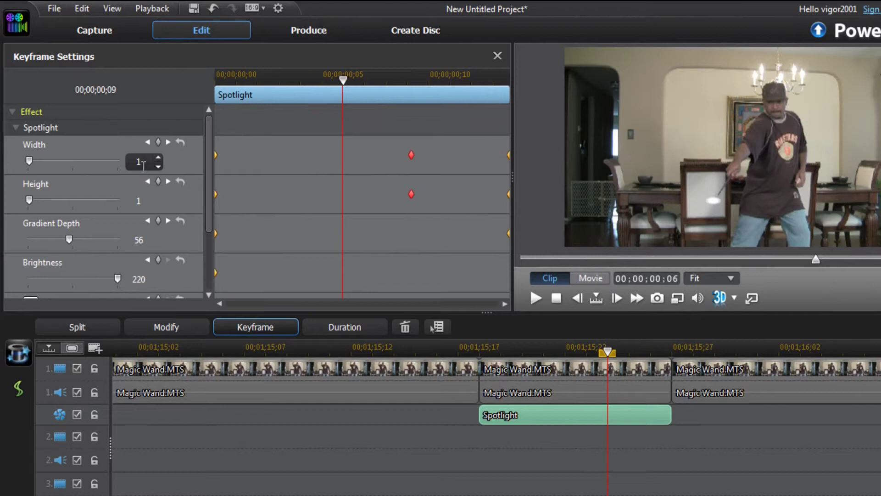
{"action": "left_click_drag", "start_coordinate": [145, 159], "coordinate": [129, 163]}
{"action": "type", "text": "12"}
{"action": "left_click", "coordinate": [145, 201]}
{"action": "left_click_drag", "start_coordinate": [146, 201], "coordinate": [116, 211]}
{"action": "type", "text": "12"}
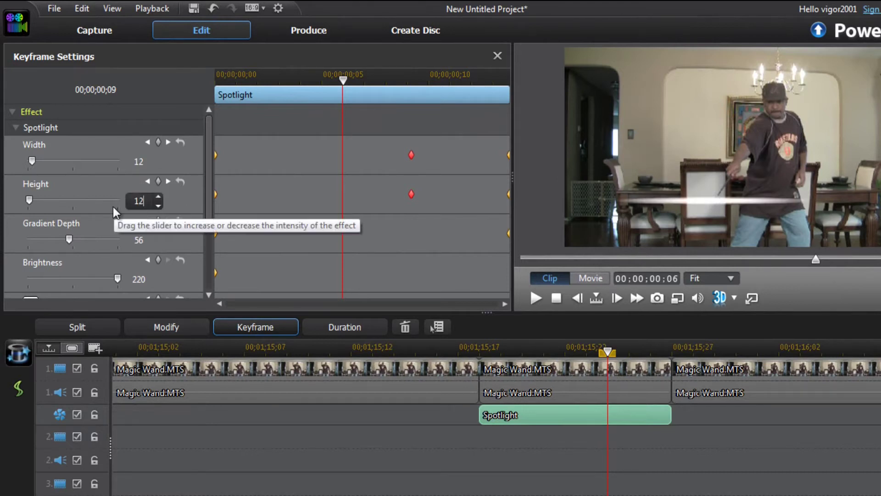
{"action": "key", "text": "Return"}
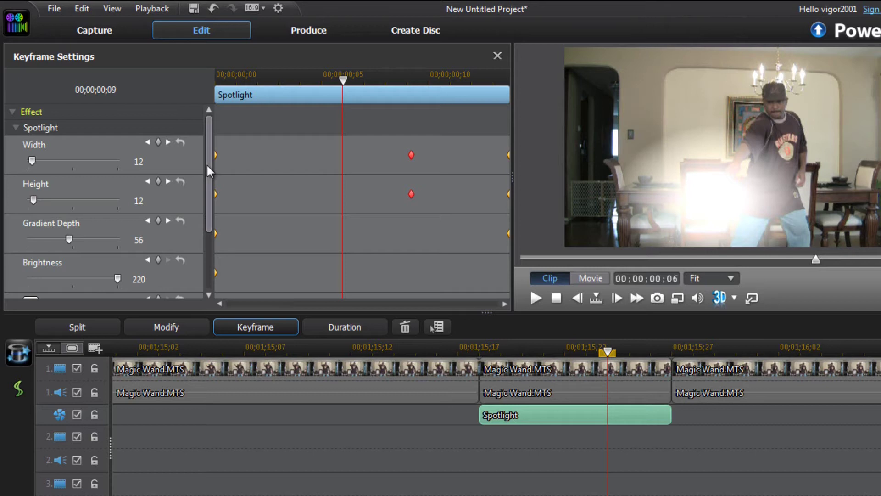
- Set the Spotlight's Gradient Depth to 50 and Brightness to 100 at 00;00;00;06
{"action": "left_click_drag", "start_coordinate": [207, 166], "coordinate": [207, 182]}
{"action": "left_click", "coordinate": [143, 214]}
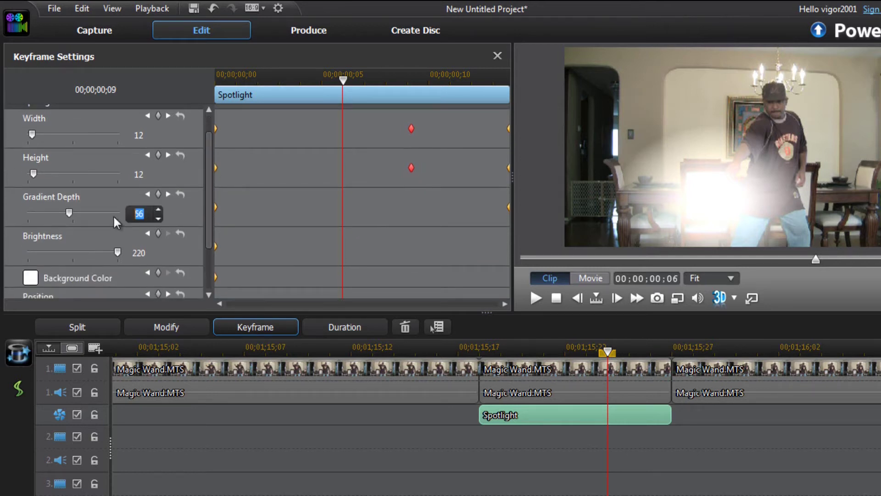
{"action": "key", "text": "BackSpace"}
{"action": "type", "text": "0"}
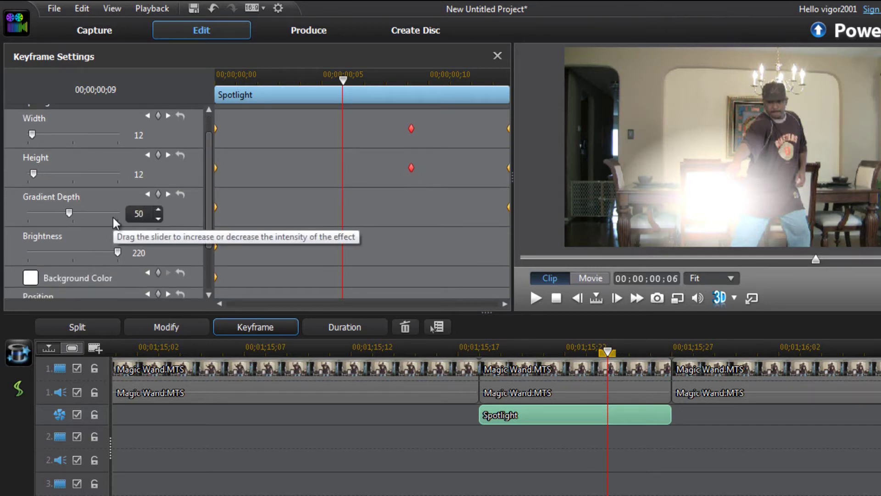
{"action": "key", "text": "Return"}
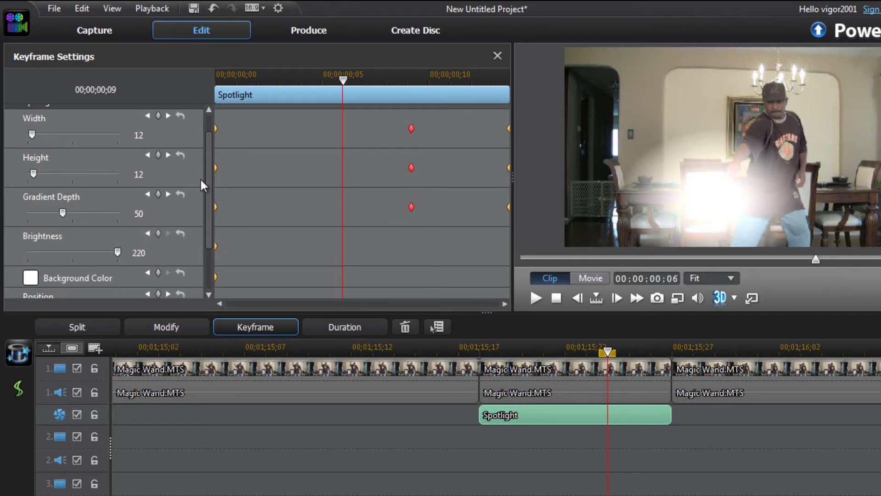
{"action": "left_click", "coordinate": [145, 252]}
{"action": "double_click", "coordinate": [145, 253]}
{"action": "type", "text": "100"}
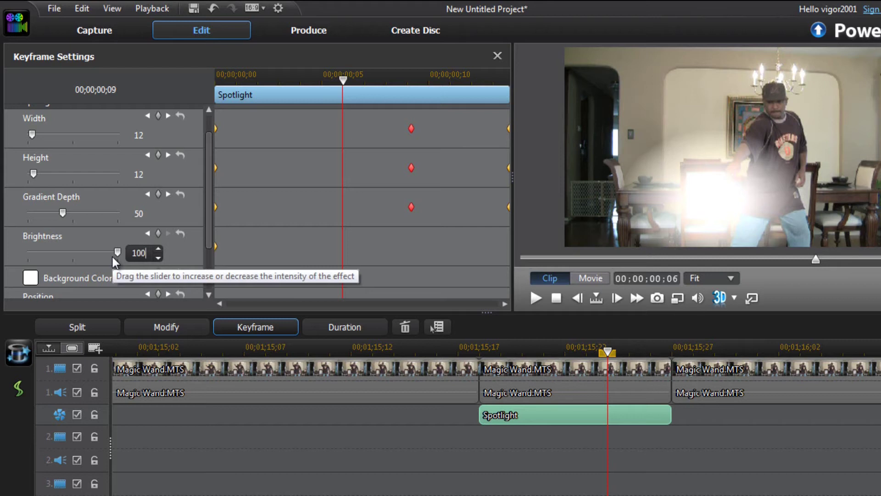
{"action": "key", "text": "Return"}
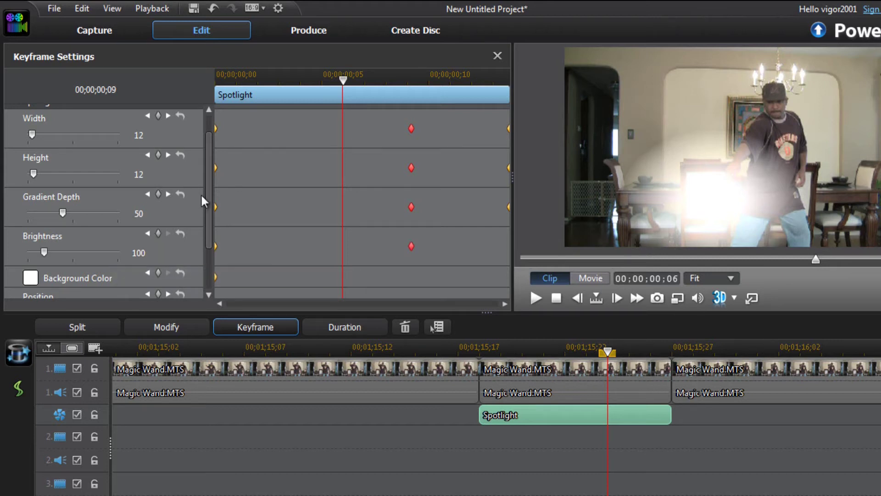
- Set the Spotlight's Mean to 15 at 00;00;00;06
{"action": "left_click_drag", "start_coordinate": [205, 183], "coordinate": [204, 237]}
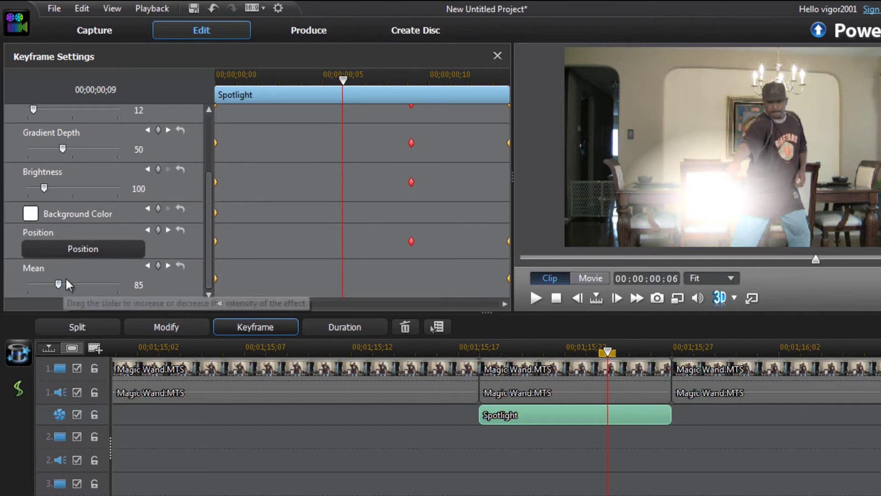
{"action": "left_click", "coordinate": [138, 284]}
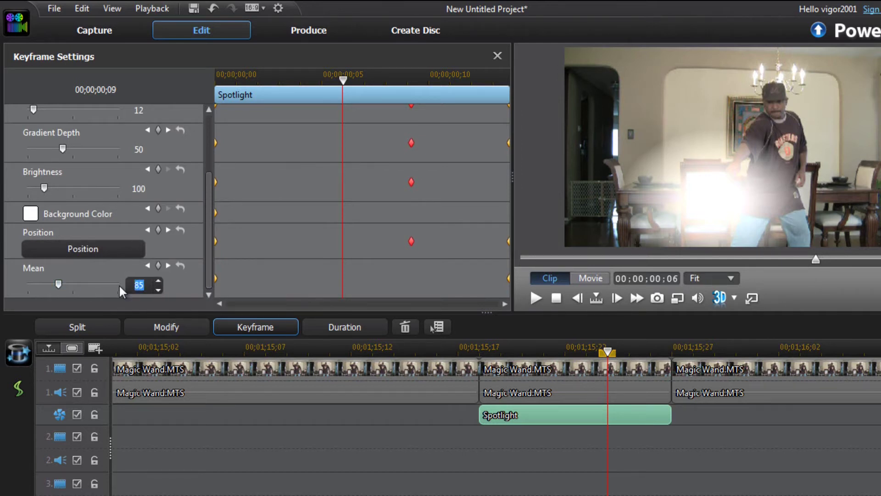
{"action": "type", "text": "1"}
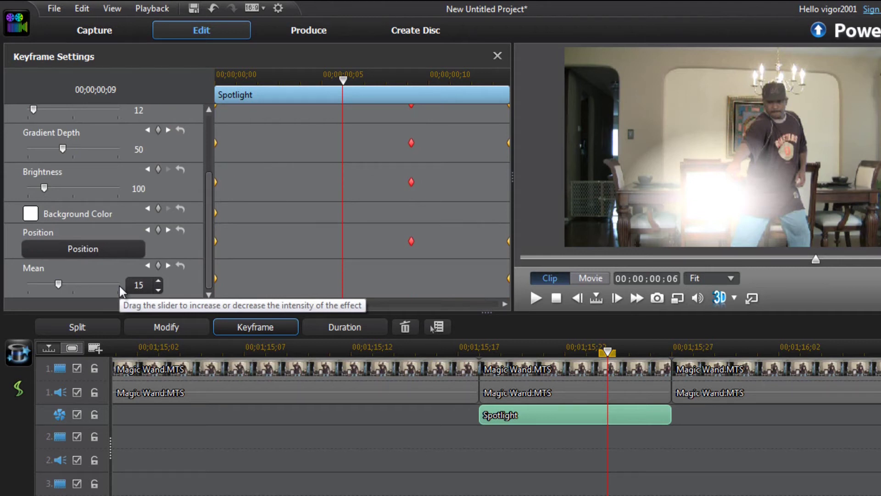
{"action": "type", "text": "5"}
{"action": "key", "text": "Return"}
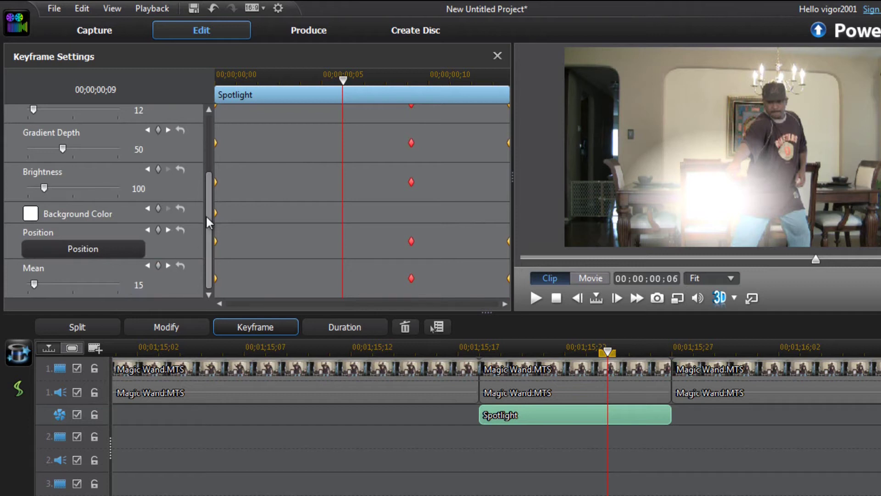
- Set the Spotlight's Brightness to 220 at 00;00;00;09
{"action": "left_click_drag", "start_coordinate": [208, 216], "coordinate": [205, 153]}
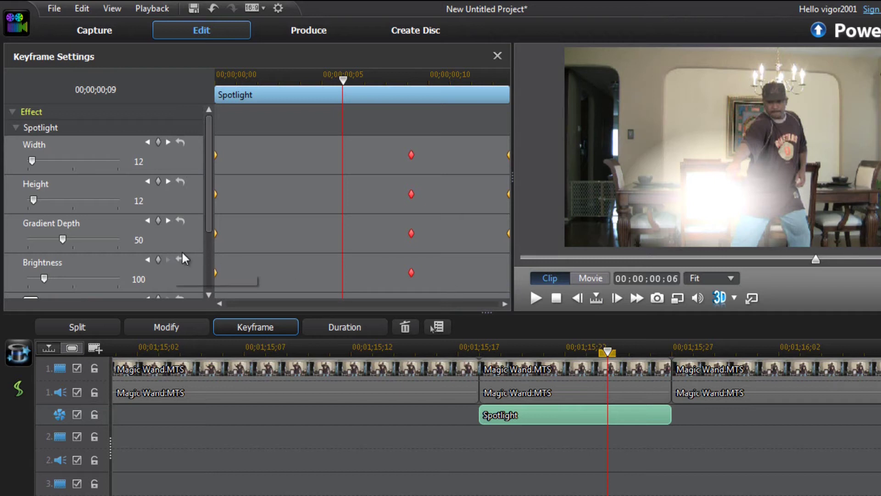
{"action": "left_click", "coordinate": [616, 299]}
{"action": "left_click", "coordinate": [616, 298]}
{"action": "left_click", "coordinate": [617, 298]}
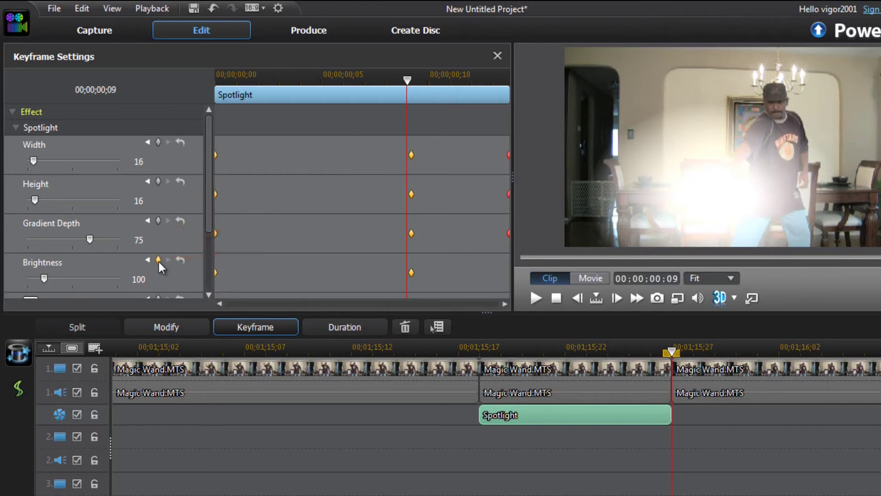
{"action": "mouse_move", "coordinate": [148, 280]}
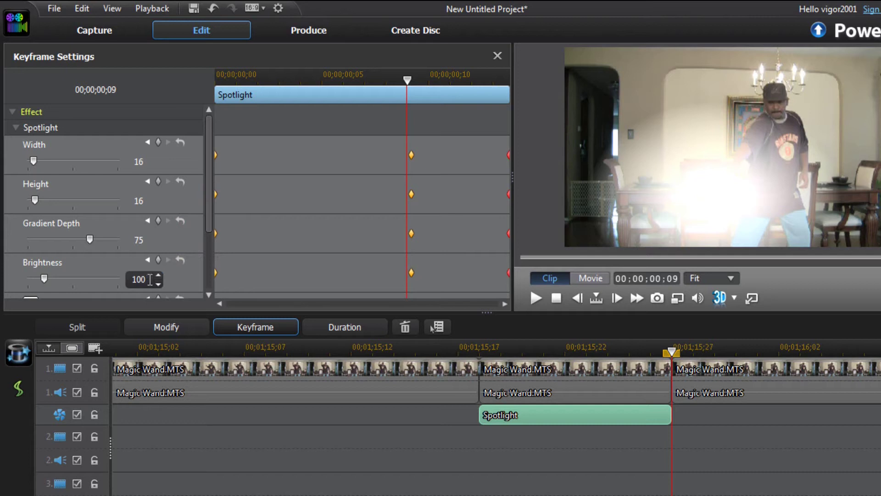
{"action": "double_click", "coordinate": [150, 279]}
{"action": "type", "text": "220"}
{"action": "key", "text": "Return"}
{"action": "left_click_drag", "start_coordinate": [207, 191], "coordinate": [217, 255]}
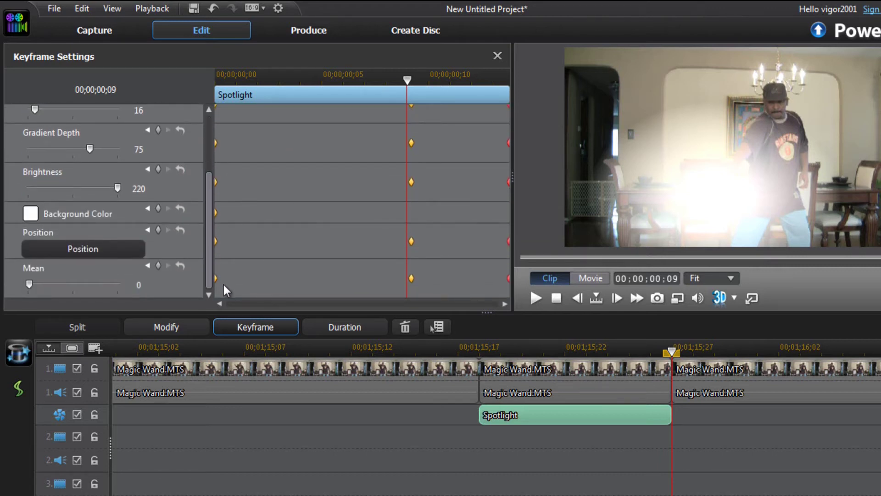
{"action": "scroll", "coordinate": [223, 198], "scroll_direction": "up", "scroll_amount": 5}
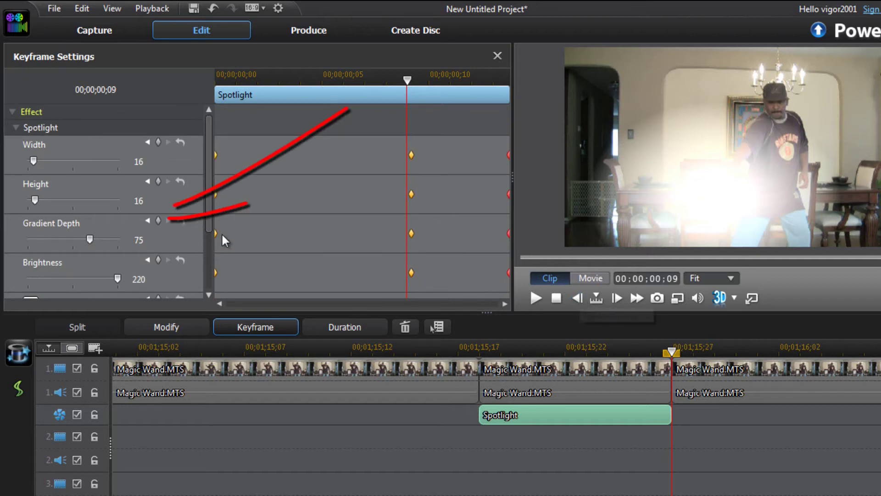
- Move the Spotlight's focus position down to the wand tip, in front of the chair back, at 00;00;00;03
{"action": "left_click", "coordinate": [148, 222]}
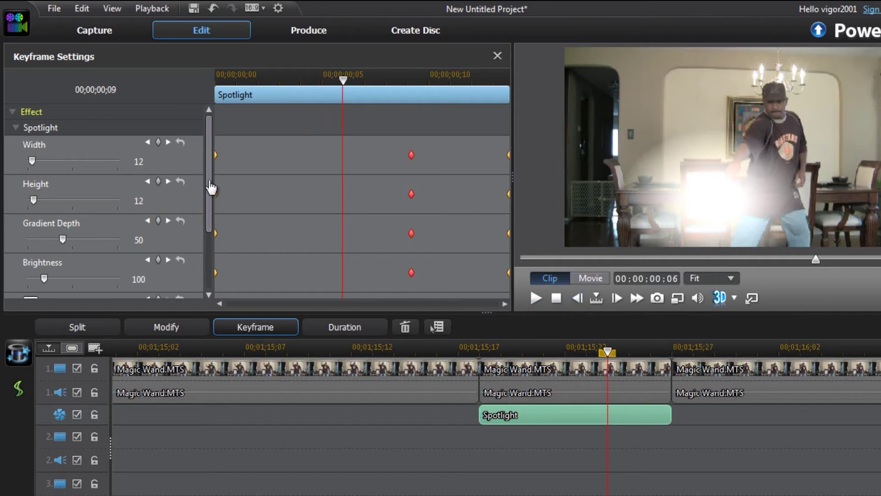
{"action": "left_click", "coordinate": [577, 299]}
{"action": "left_click", "coordinate": [577, 297]}
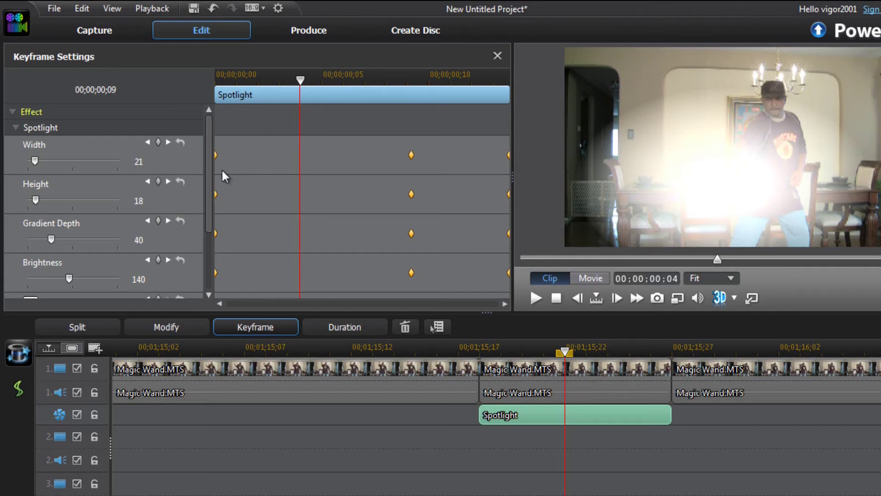
{"action": "scroll", "coordinate": [215, 188], "scroll_direction": "down", "scroll_amount": 2}
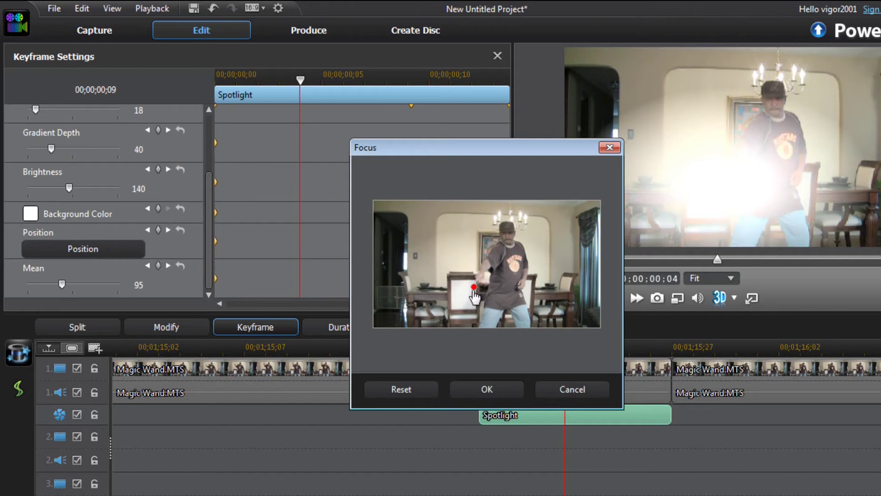
{"action": "left_click", "coordinate": [566, 387]}
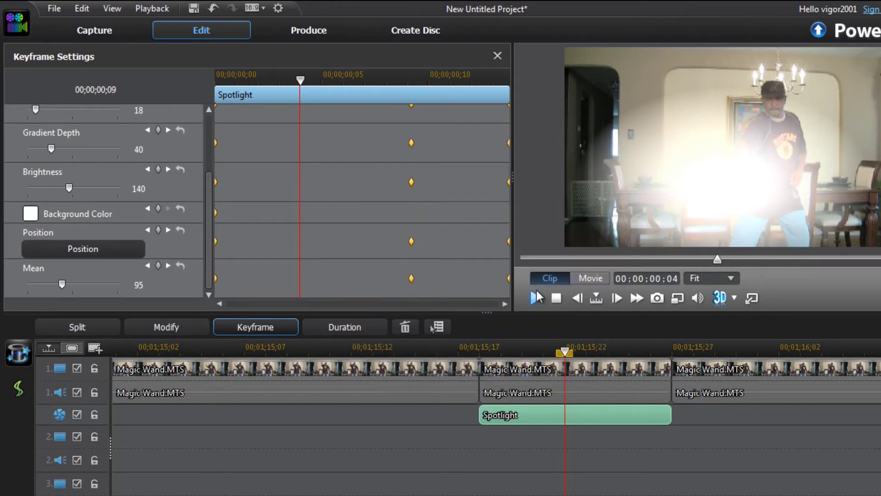
{"action": "left_click", "coordinate": [578, 298]}
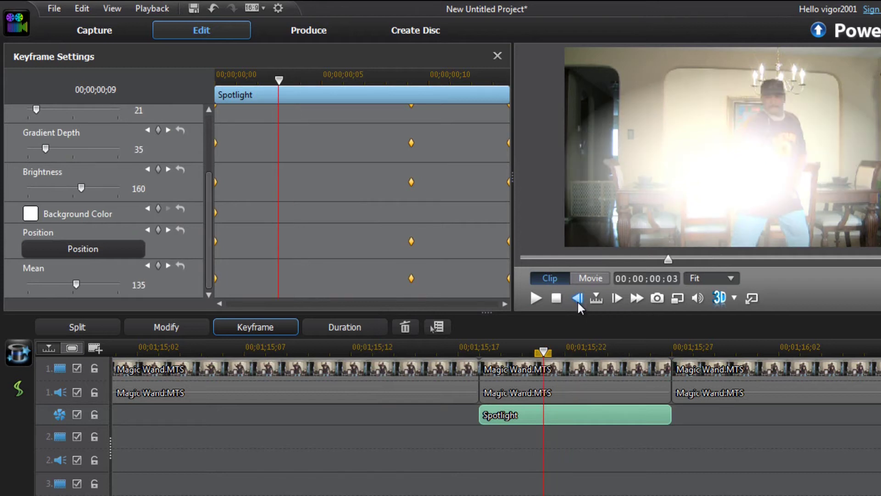
{"action": "left_click", "coordinate": [99, 247]}
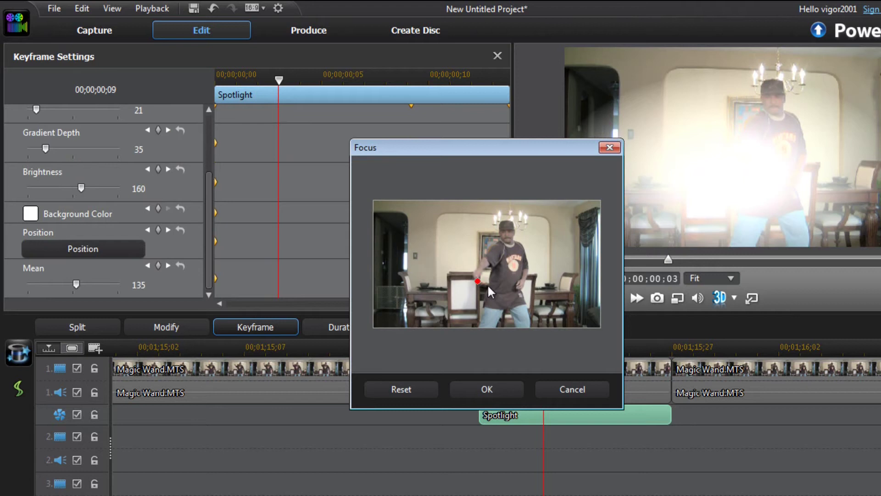
{"action": "mouse_move", "coordinate": [477, 281]}
{"action": "left_mouse_down"}
{"action": "mouse_move", "coordinate": [463, 303]}
{"action": "mouse_move", "coordinate": [469, 293]}
{"action": "left_mouse_up"}
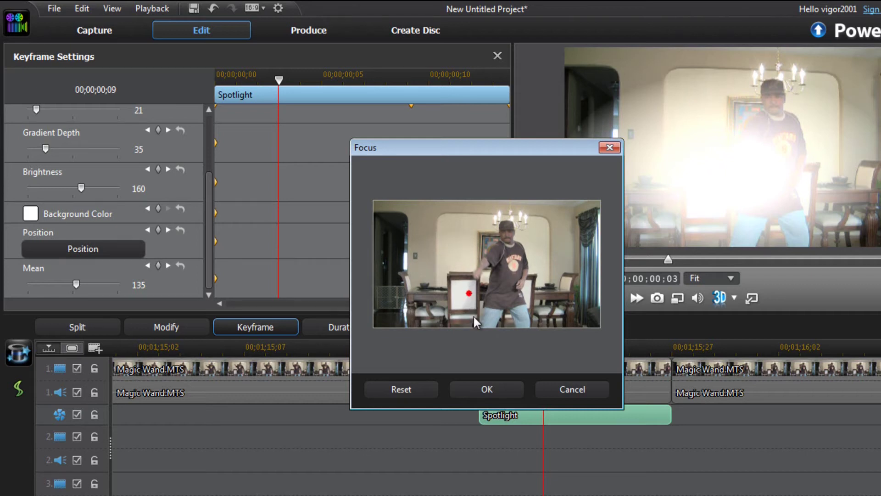
{"action": "left_click", "coordinate": [488, 389]}
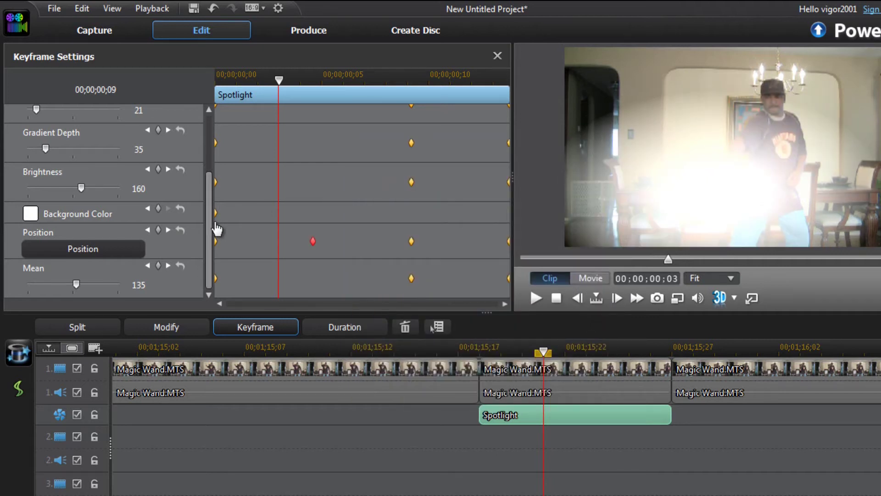
- Set the Spotlight's Width to 6 and Height to 6 at 00;00;00;03
{"action": "left_click_drag", "start_coordinate": [212, 240], "coordinate": [212, 173]}
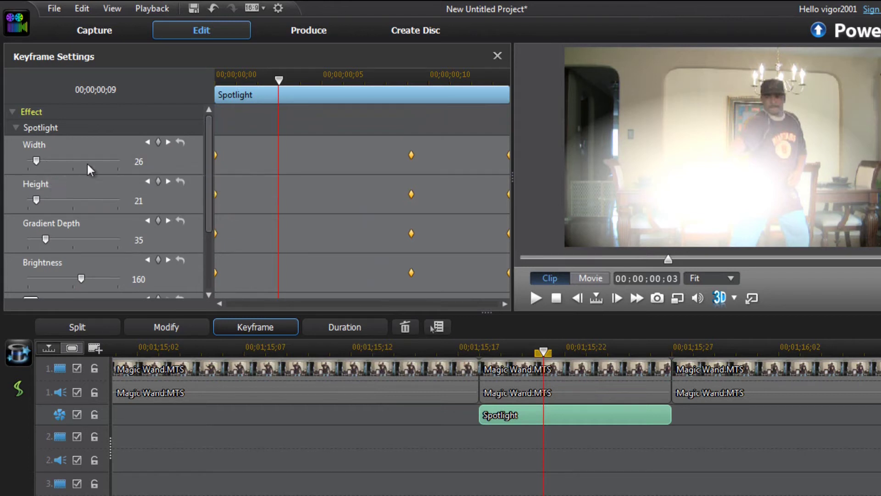
{"action": "double_click", "coordinate": [140, 162]}
{"action": "type", "text": "6"}
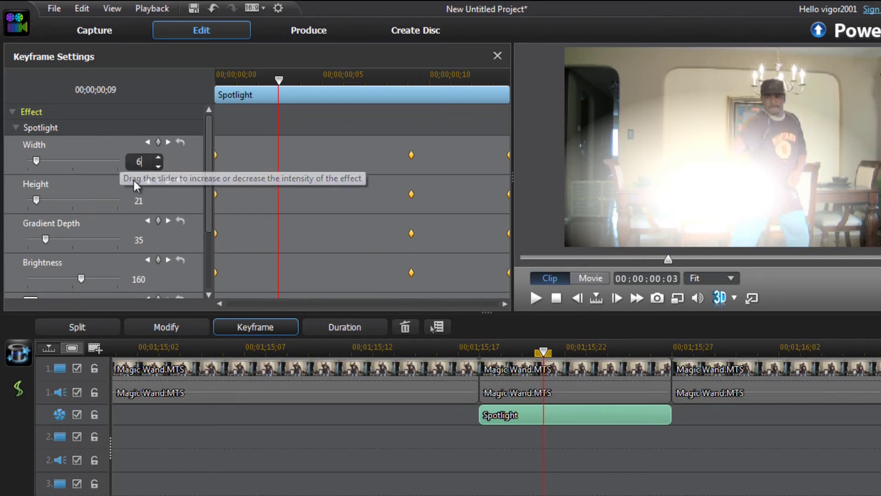
{"action": "key", "text": "Return"}
{"action": "double_click", "coordinate": [139, 201]}
{"action": "type", "text": "6"}
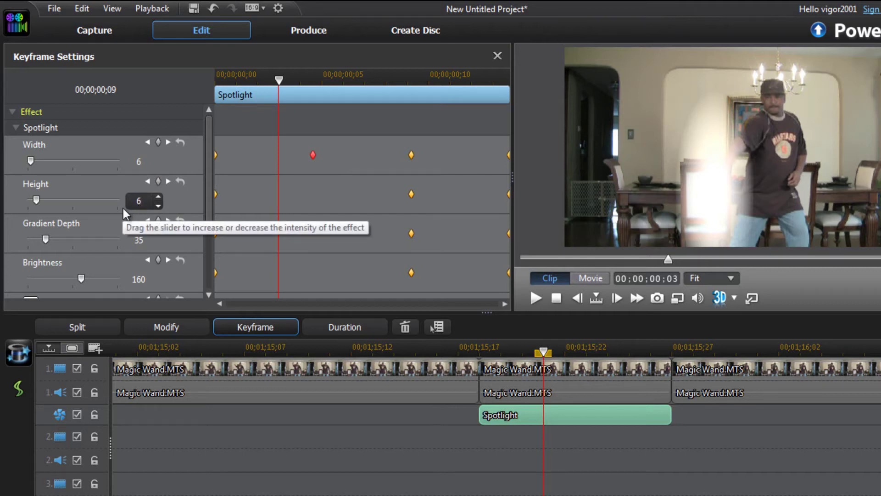
{"action": "key", "text": "Return"}
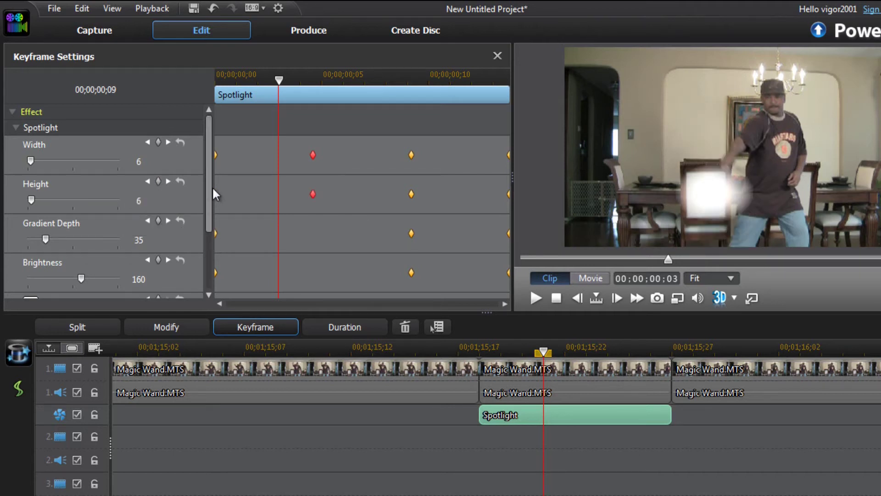
- Set the Spotlight's Gradient Depth to 40 and Brightness to 90 at 00;00;00;03
{"action": "left_click_drag", "start_coordinate": [209, 191], "coordinate": [212, 224]}
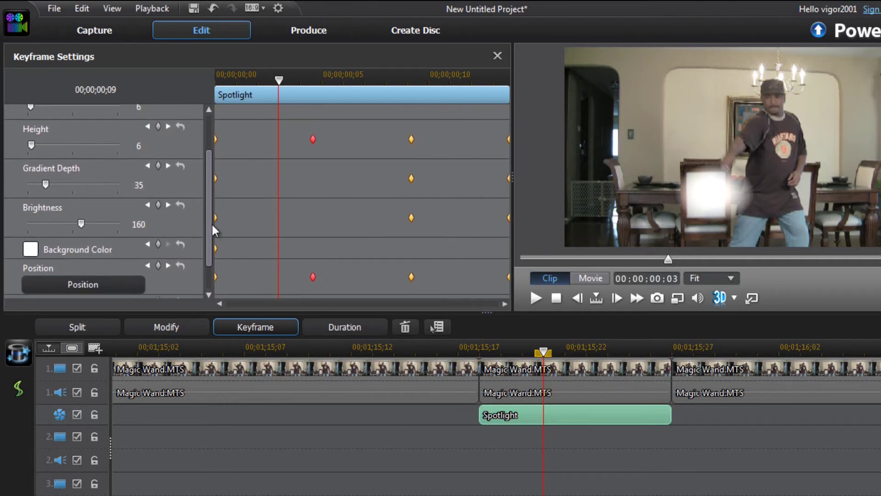
{"action": "double_click", "coordinate": [153, 183]}
{"action": "type", "text": "0"}
{"action": "key", "text": "Return"}
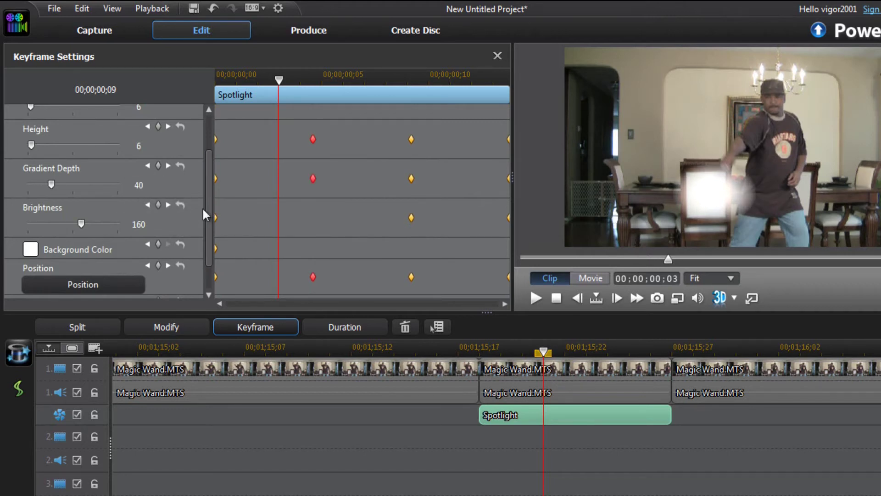
{"action": "left_click_drag", "start_coordinate": [208, 205], "coordinate": [210, 232]}
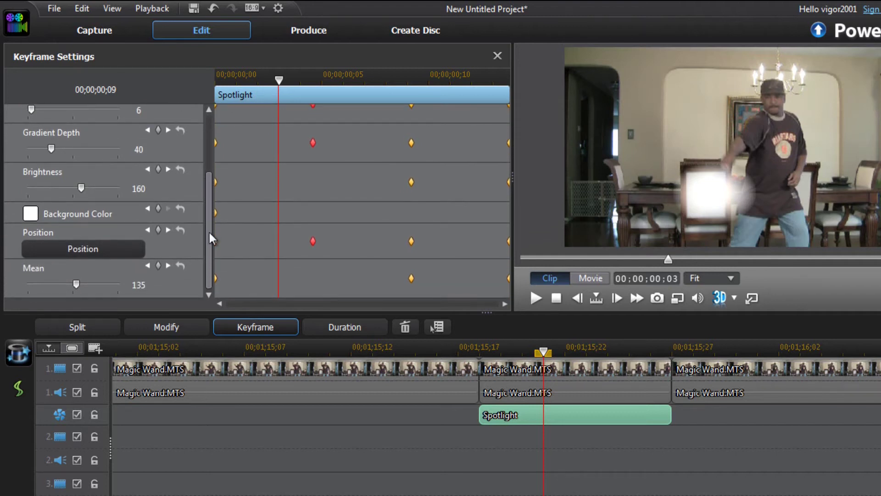
{"action": "double_click", "coordinate": [134, 192]}
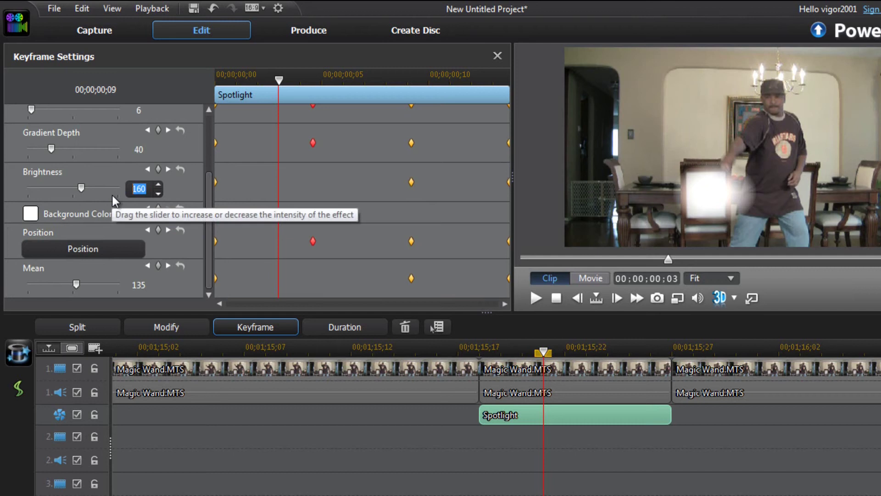
{"action": "type", "text": "90"}
{"action": "key", "text": "Return"}
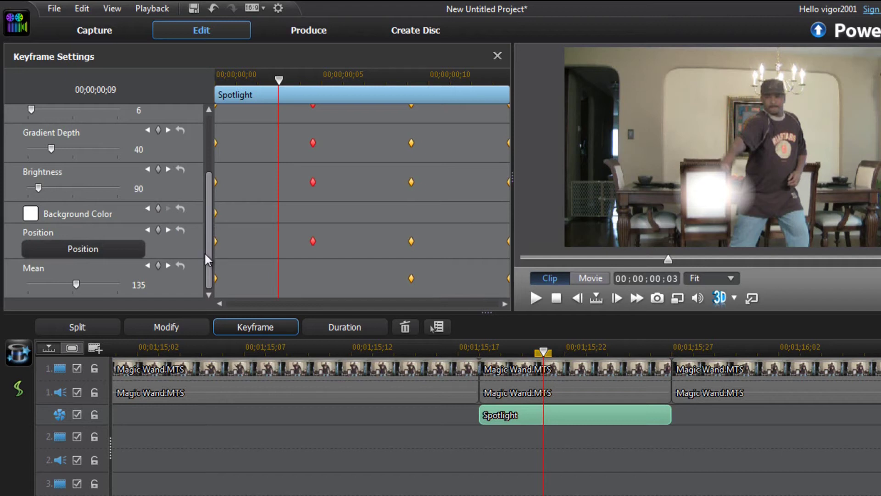
- Set the Spotlight's Mean to 30 at 00;00;00;03
{"action": "mouse_move", "coordinate": [134, 277]}
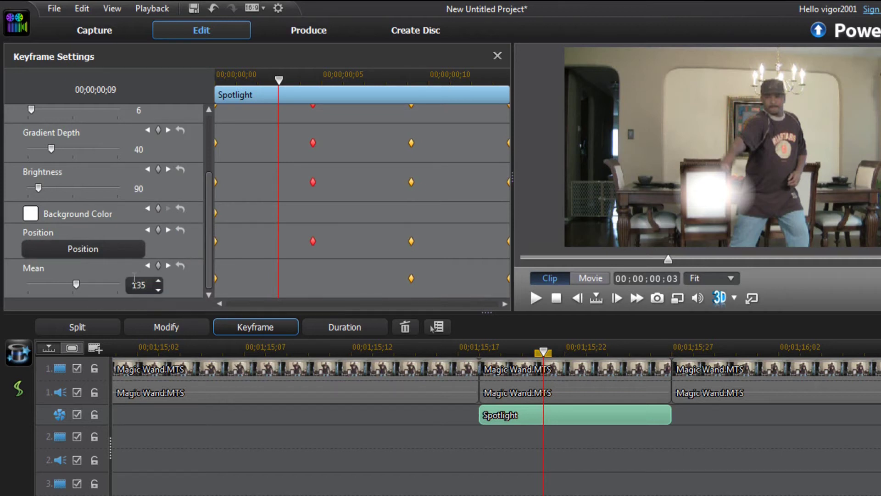
{"action": "double_click", "coordinate": [143, 284]}
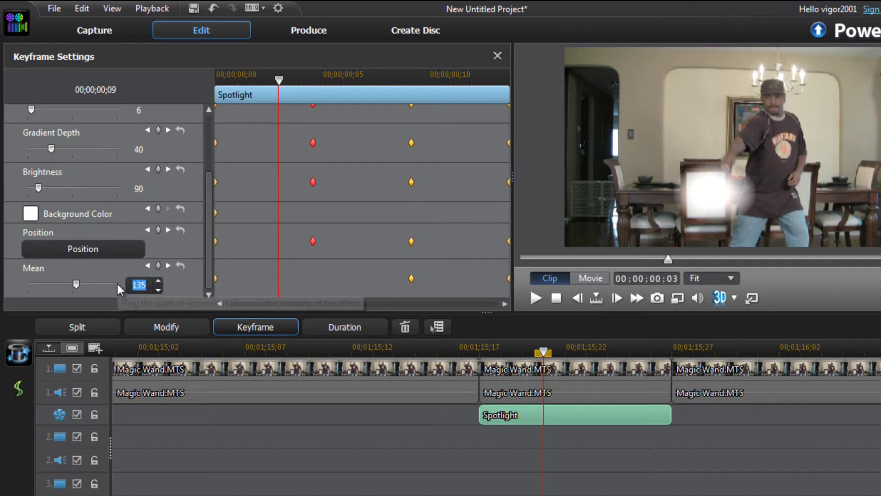
{"action": "type", "text": "30"}
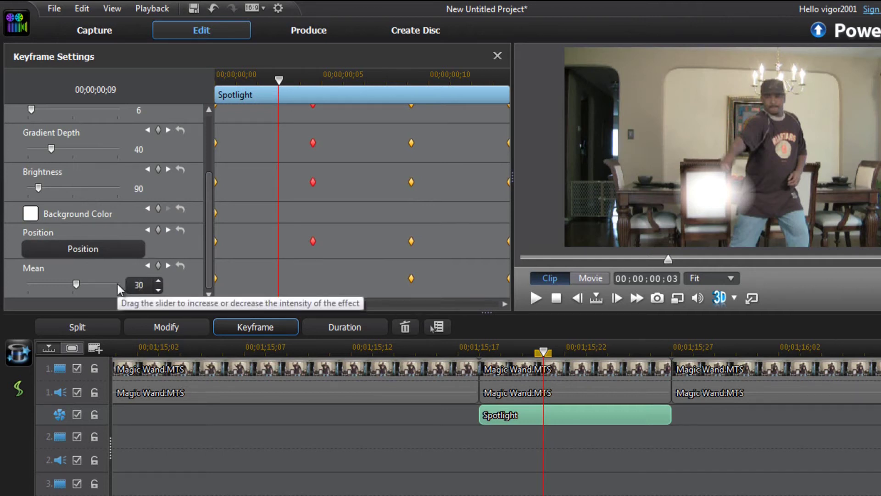
{"action": "key", "text": "Return"}
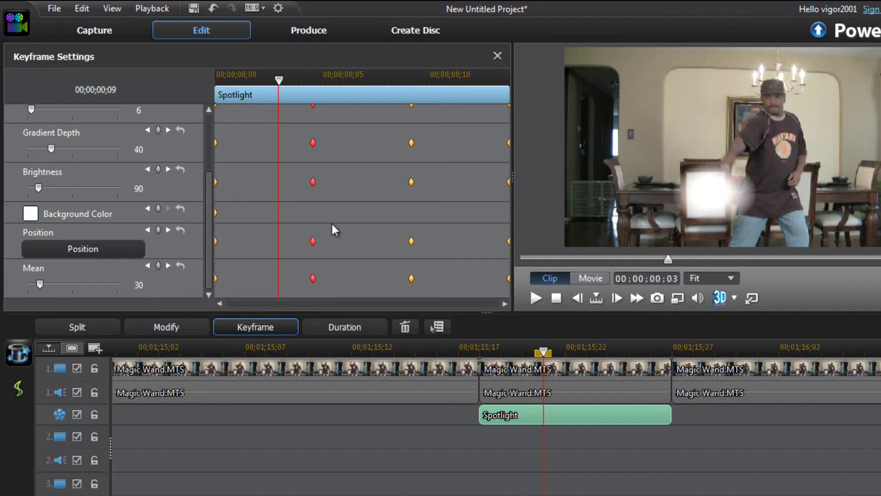
- Set the Spotlight's Width to 1 and Height to 1 at 00;00;00;01
{"action": "left_click", "coordinate": [577, 298]}
{"action": "left_click", "coordinate": [578, 297]}
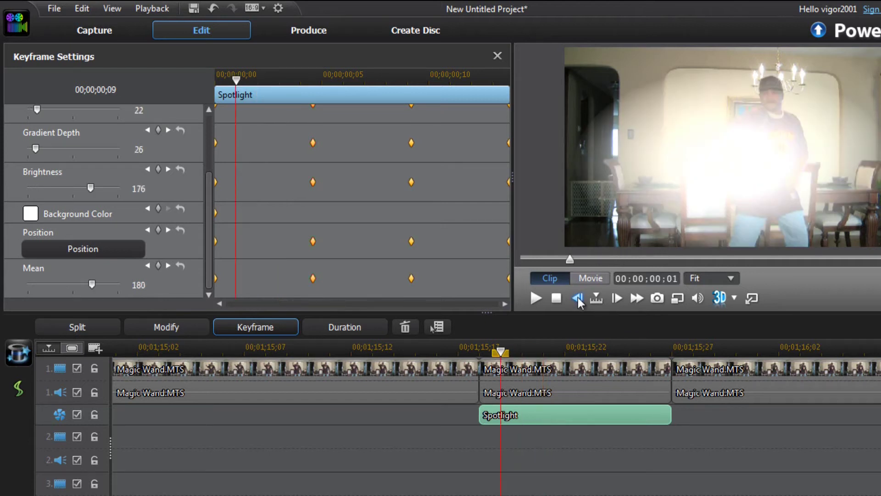
{"action": "left_click_drag", "start_coordinate": [212, 214], "coordinate": [209, 131]}
{"action": "mouse_move", "coordinate": [155, 164]}
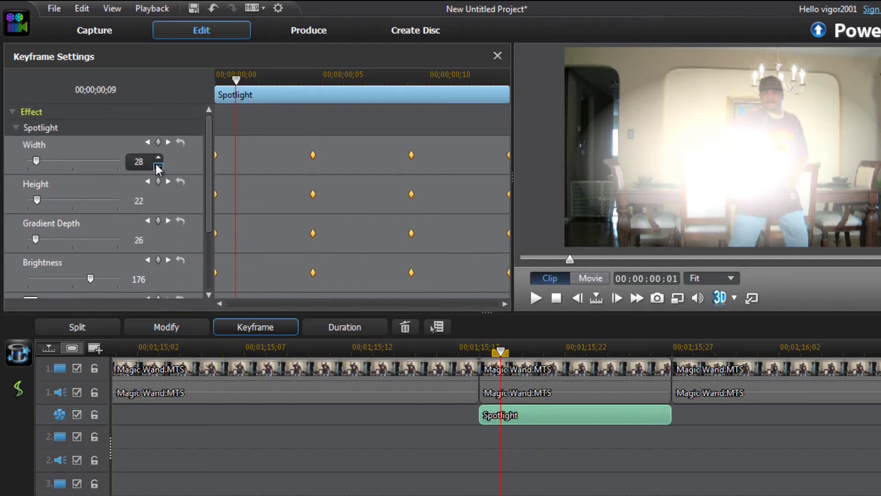
{"action": "double_click", "coordinate": [155, 164]}
{"action": "type", "text": "1"}
{"action": "left_click", "coordinate": [146, 201]}
{"action": "double_click", "coordinate": [146, 200]}
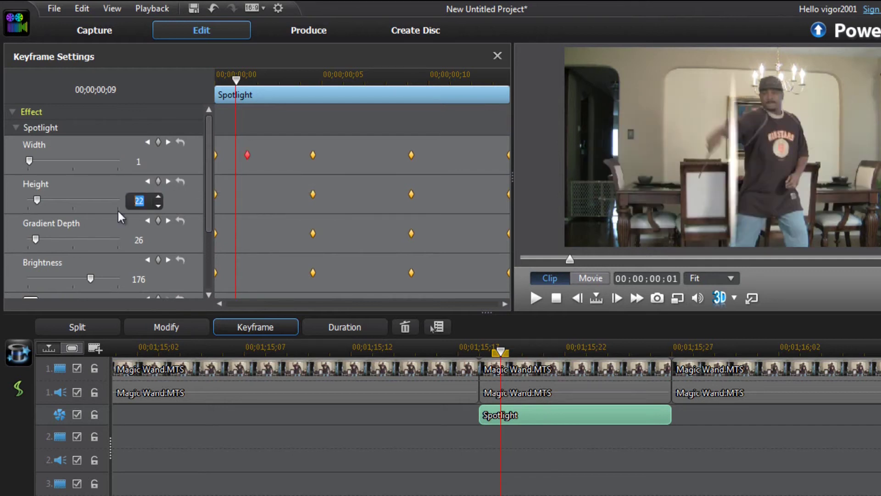
{"action": "type", "text": "1"}
- Set the Spotlight's Gradient Depth to 25 and Brightness to 75 at 00;00;00;01
{"action": "left_click_drag", "start_coordinate": [208, 178], "coordinate": [209, 202]}
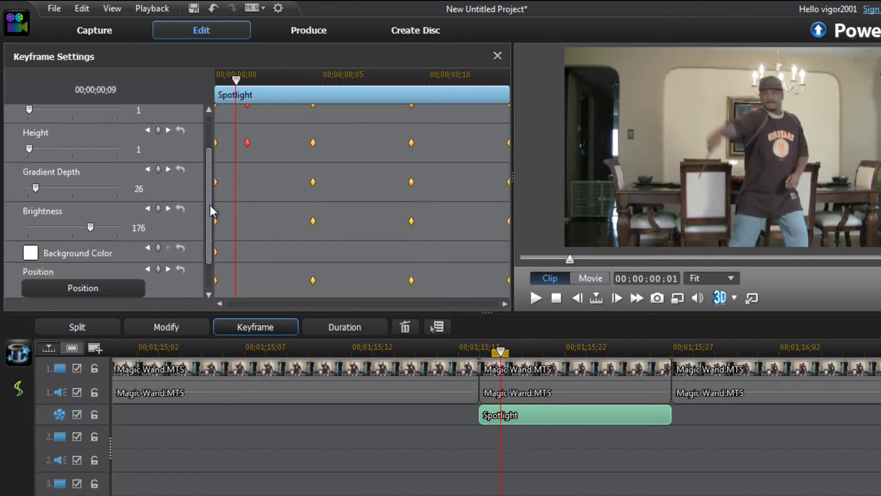
{"action": "left_click", "coordinate": [145, 188]}
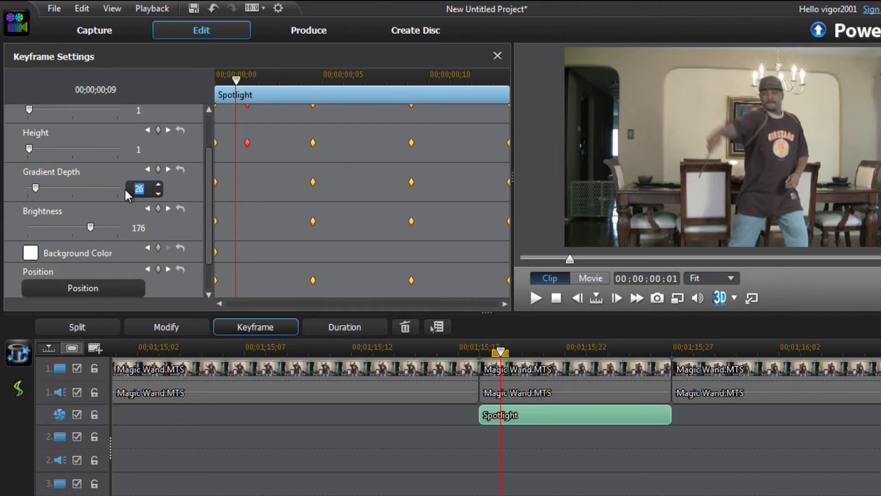
{"action": "key", "text": "Tab"}
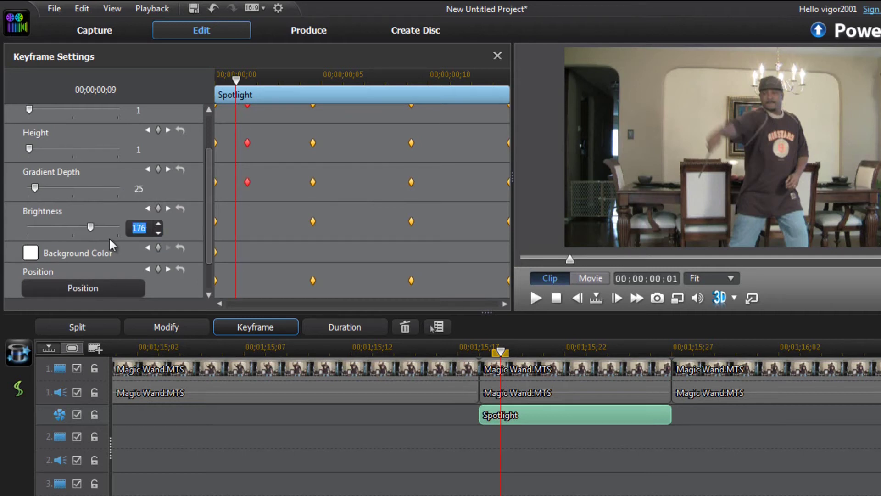
{"action": "type", "text": "75"}
{"action": "key", "text": "Return"}
- Set the Spotlight's Mean to 30 at 00;00;00;01
{"action": "left_click_drag", "start_coordinate": [208, 208], "coordinate": [211, 234]}
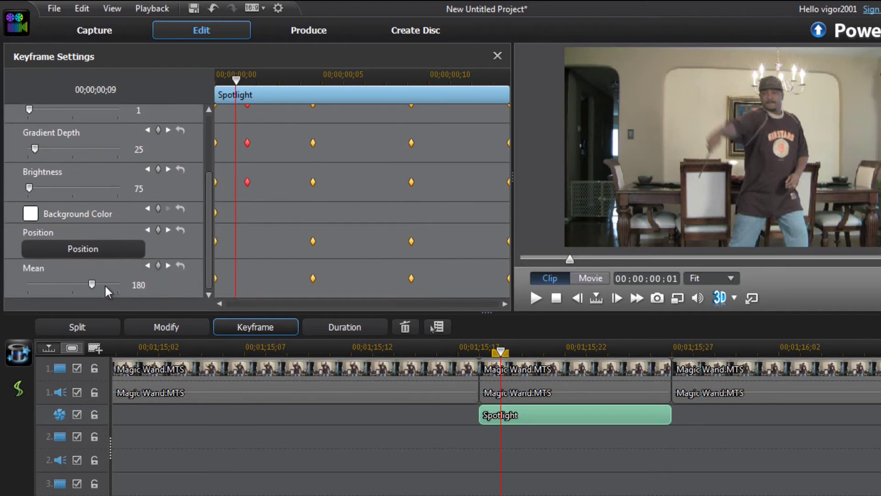
{"action": "left_click", "coordinate": [139, 285]}
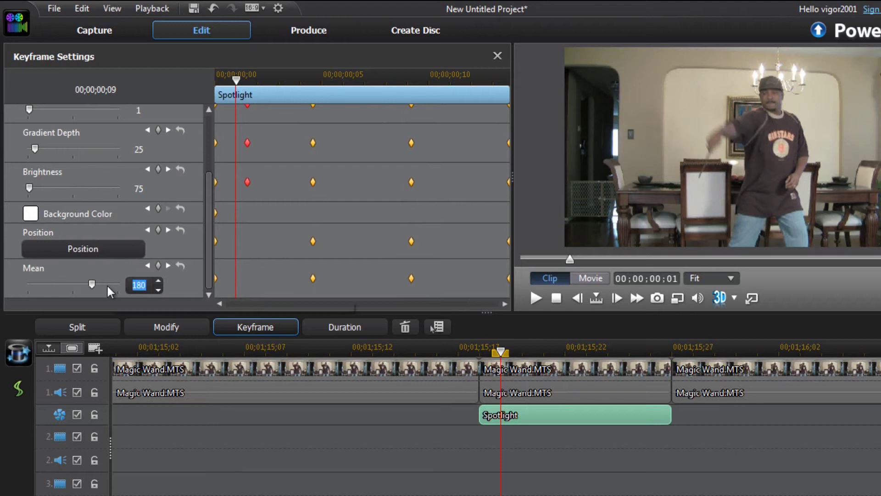
{"action": "type", "text": "30"}
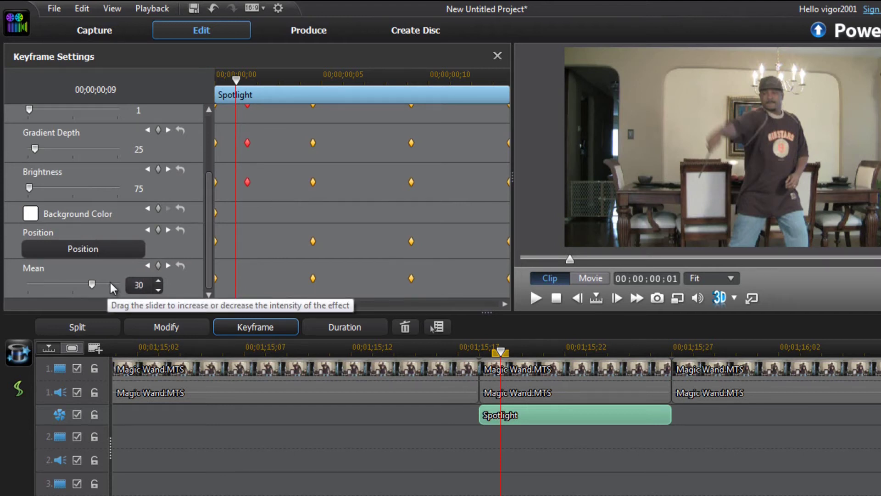
{"action": "key", "text": "Return"}
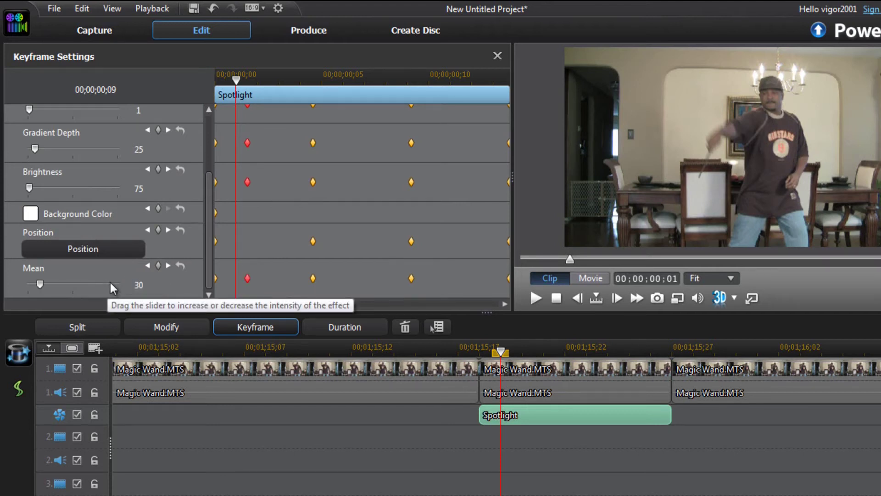
- Move the Spotlight's focus position onto the wand tip in front of the chair back at 00;00;00;01
{"action": "left_click", "coordinate": [97, 242]}
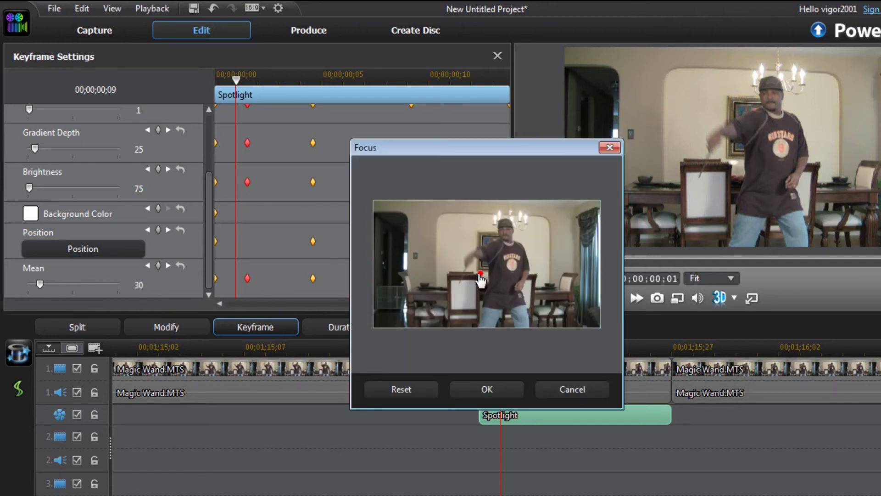
{"action": "left_click_drag", "start_coordinate": [480, 261], "coordinate": [459, 284]}
{"action": "left_click", "coordinate": [490, 393]}
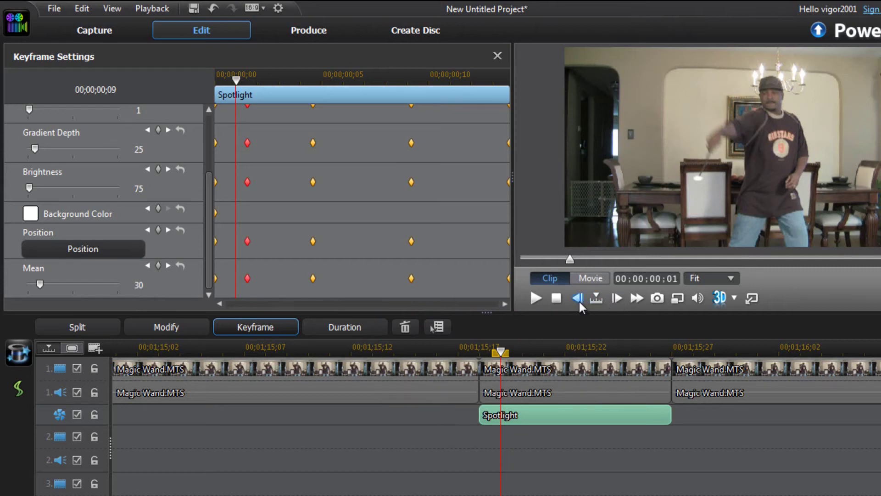
- Set the Spotlight's Mean to 30 and Brightness to 75 at 00;00;00;00
{"action": "left_click", "coordinate": [577, 299]}
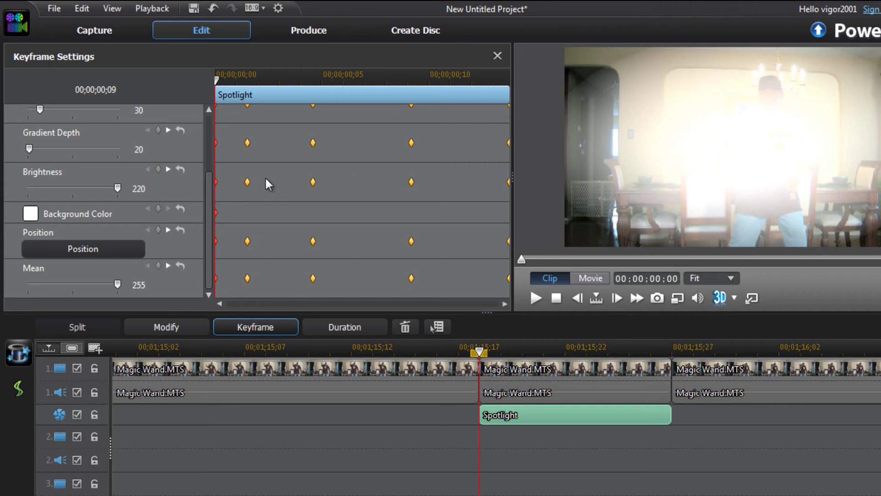
{"action": "mouse_move", "coordinate": [149, 288]}
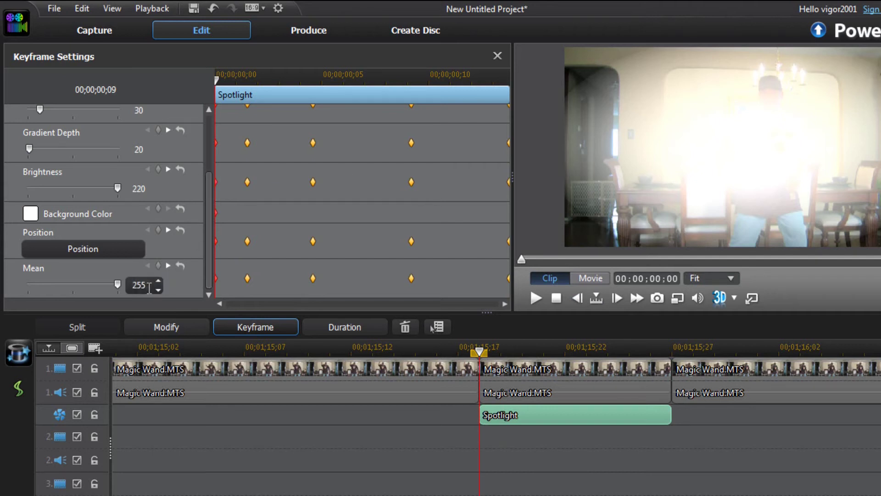
{"action": "double_click", "coordinate": [146, 288]}
{"action": "type", "text": "30"}
{"action": "key", "text": "Return"}
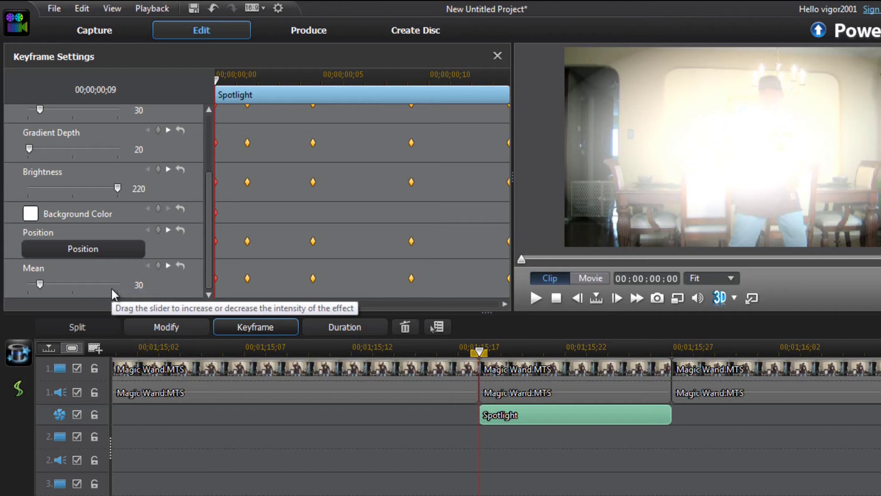
{"action": "left_click", "coordinate": [154, 191]}
{"action": "double_click", "coordinate": [154, 190]}
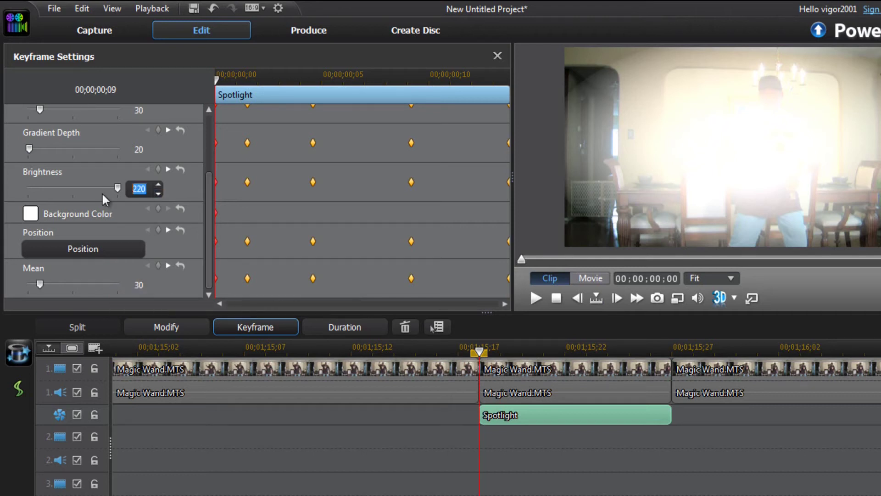
{"action": "type", "text": "75"}
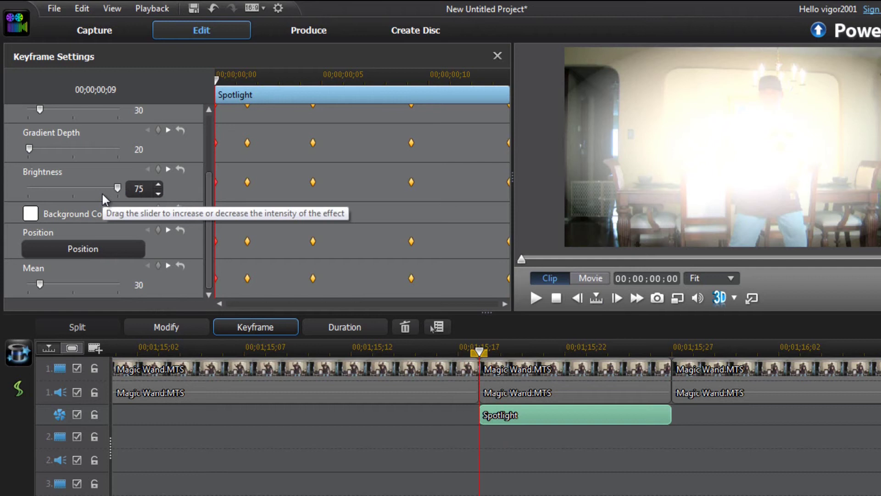
{"action": "key", "text": "Return"}
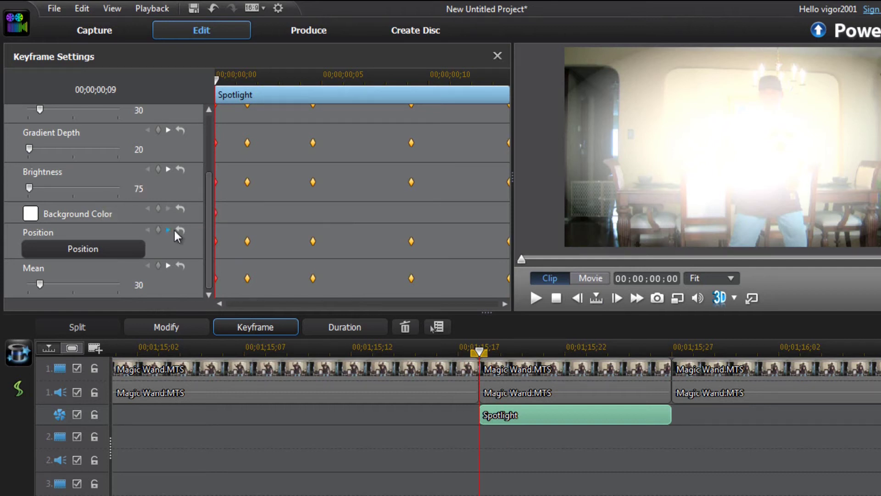
- Set the Spotlight's Gradient Depth to 25 at 00;00;00;00
{"action": "left_click_drag", "start_coordinate": [209, 208], "coordinate": [210, 180]}
{"action": "left_click", "coordinate": [143, 192]}
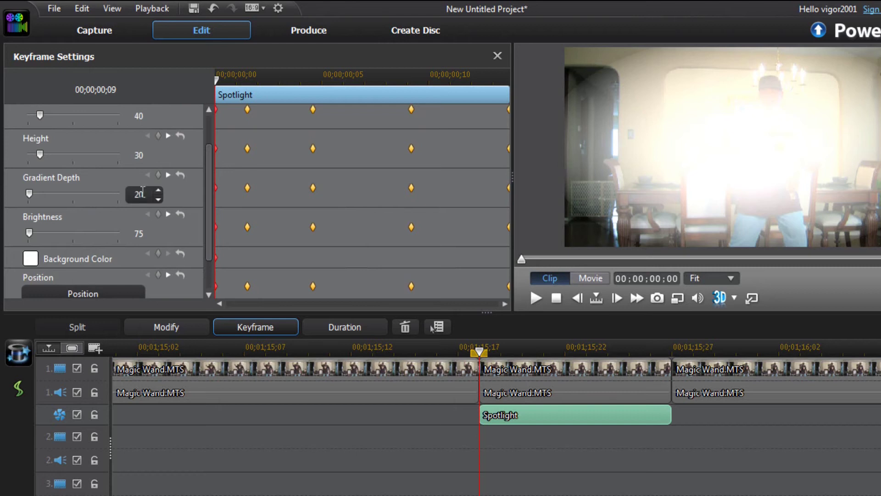
{"action": "key", "text": "ctrl+a"}
{"action": "type", "text": "25"}
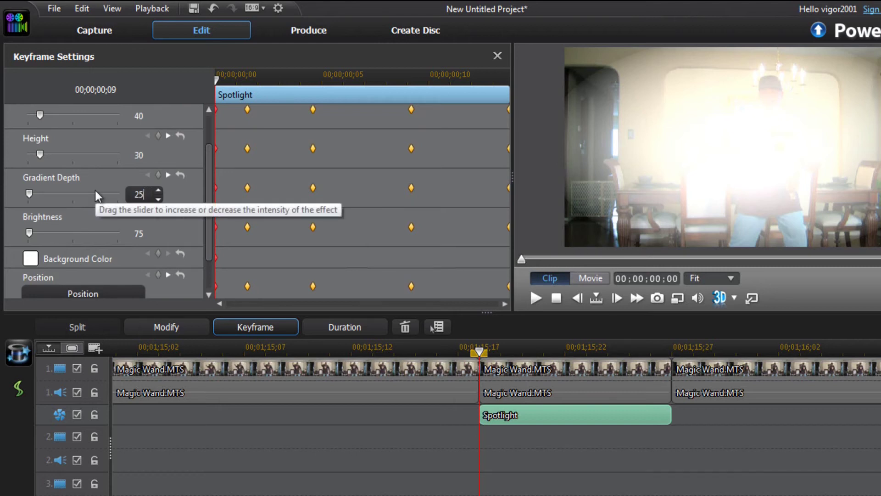
{"action": "key", "text": "Return"}
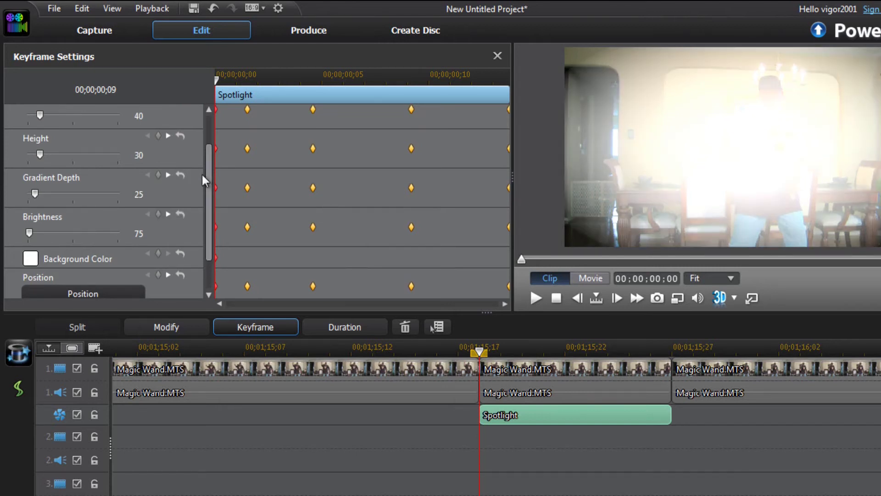
- Set the Spotlight's Width to 1 and Height to 1 at 00;00;00;00
{"action": "scroll", "coordinate": [205, 180], "scroll_direction": "up", "scroll_amount": 2}
{"action": "key", "text": "ctrl+a"}
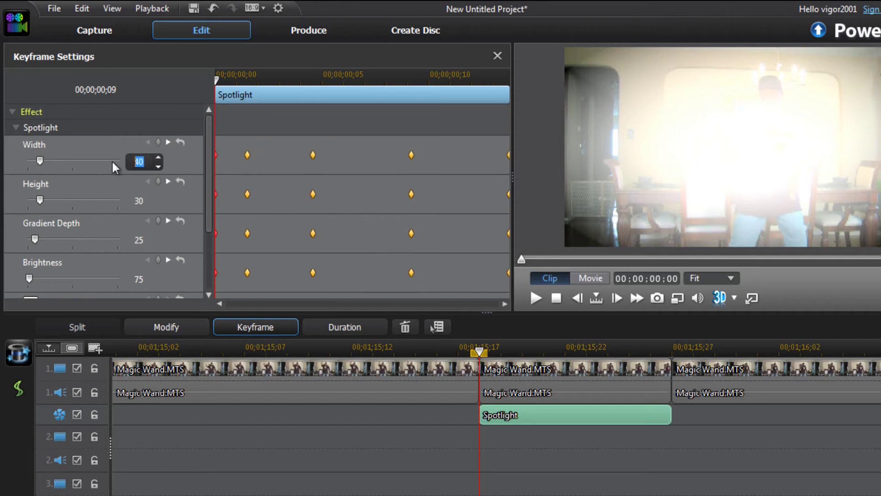
{"action": "type", "text": "1"}
{"action": "key", "text": "Return"}
{"action": "left_click", "coordinate": [138, 201]}
{"action": "key", "text": "ctrl+a"}
{"action": "type", "text": "1"}
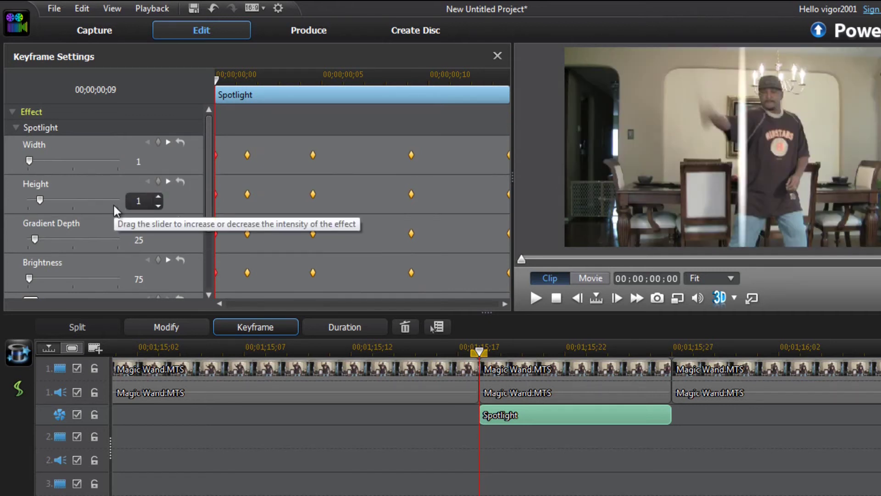
{"action": "key", "text": "Return"}
- Move the Spotlight's focus position to the raised wand tip near the wall niche's upper edge at 00;00;00;00
{"action": "scroll", "coordinate": [208, 186], "scroll_direction": "down", "scroll_amount": 3}
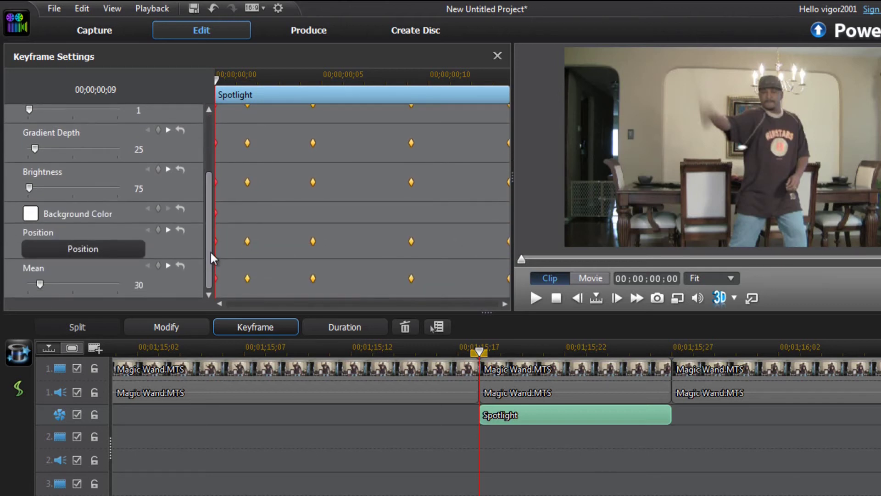
{"action": "left_click", "coordinate": [158, 248]}
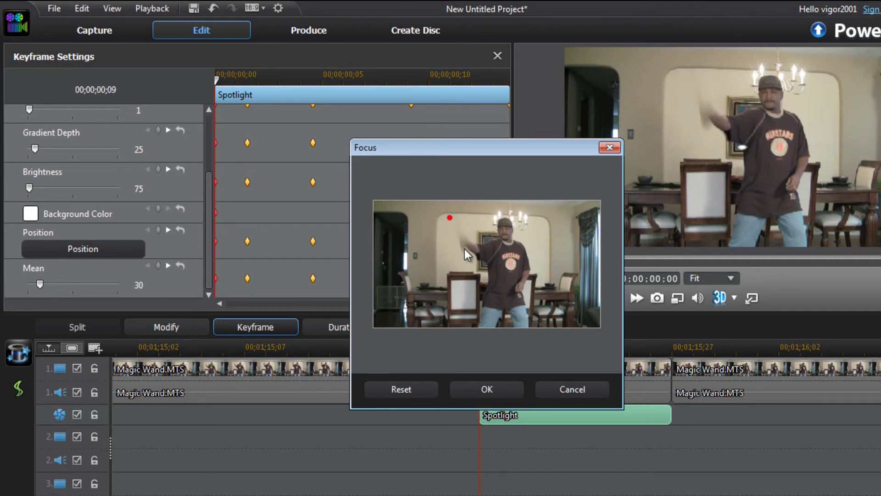
{"action": "left_click", "coordinate": [450, 213]}
{"action": "left_click_drag", "start_coordinate": [450, 212], "coordinate": [451, 215]}
{"action": "left_click_drag", "start_coordinate": [451, 215], "coordinate": [454, 214]}
{"action": "left_click", "coordinate": [485, 390]}
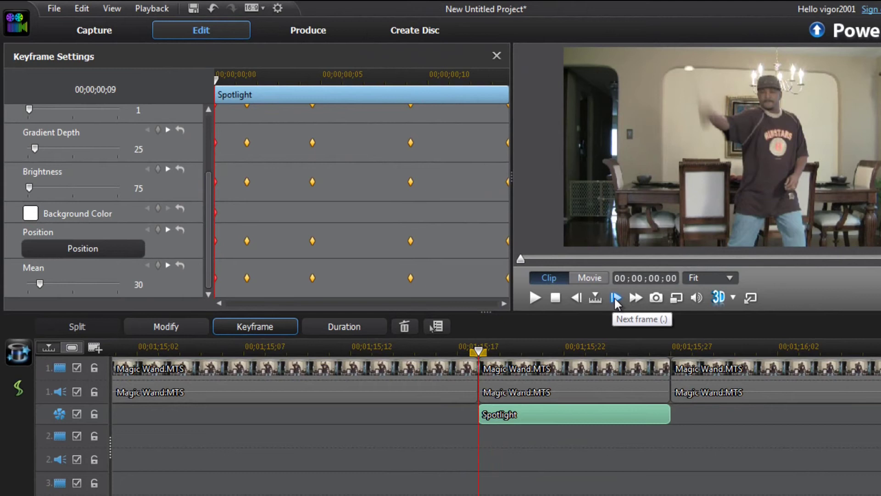
- Move the Spotlight's focus position to the wand tip at the chair back's upper-left corner at 00;00;00;02
{"action": "left_click", "coordinate": [615, 298]}
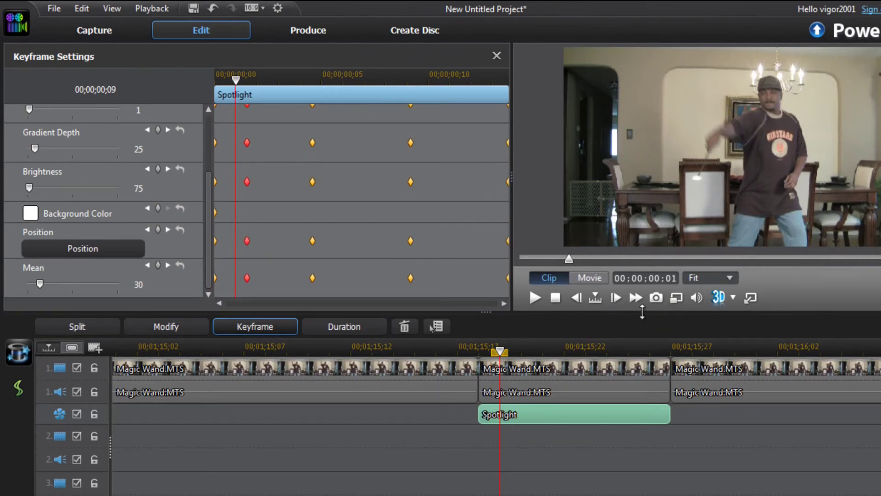
{"action": "left_click", "coordinate": [615, 299]}
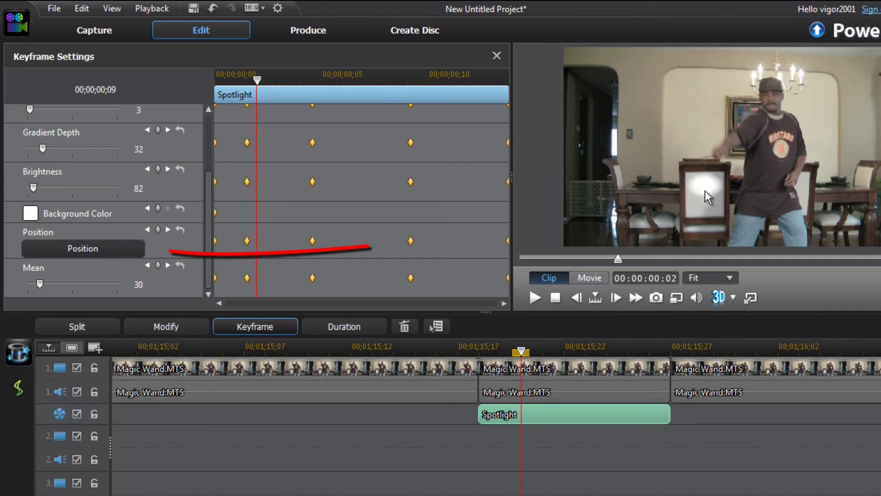
{"action": "left_click", "coordinate": [84, 247]}
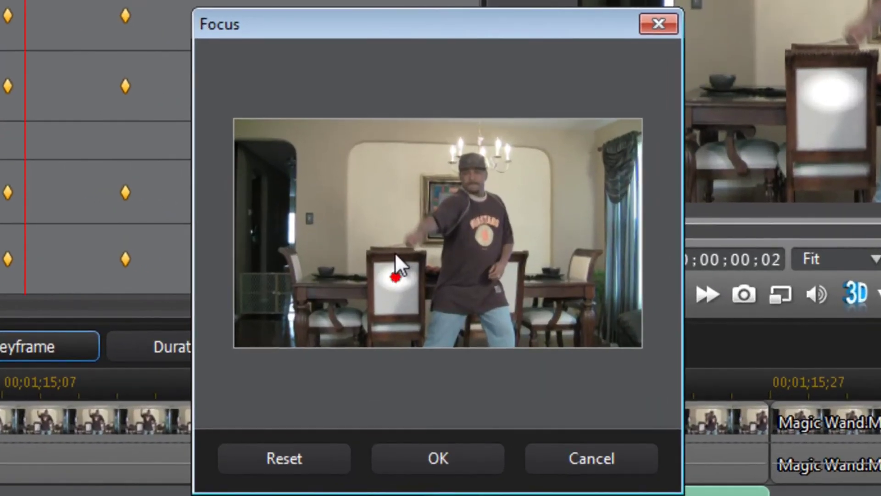
{"action": "left_click_drag", "start_coordinate": [393, 277], "coordinate": [376, 256]}
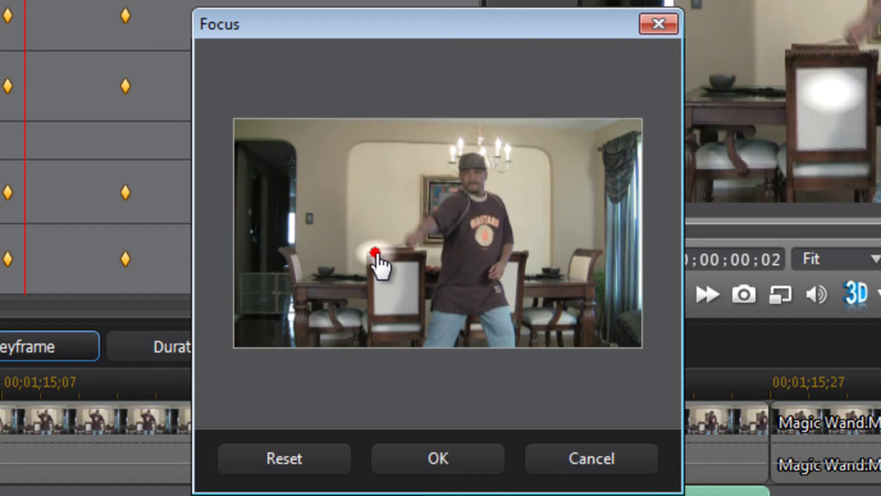
{"action": "left_click", "coordinate": [429, 456]}
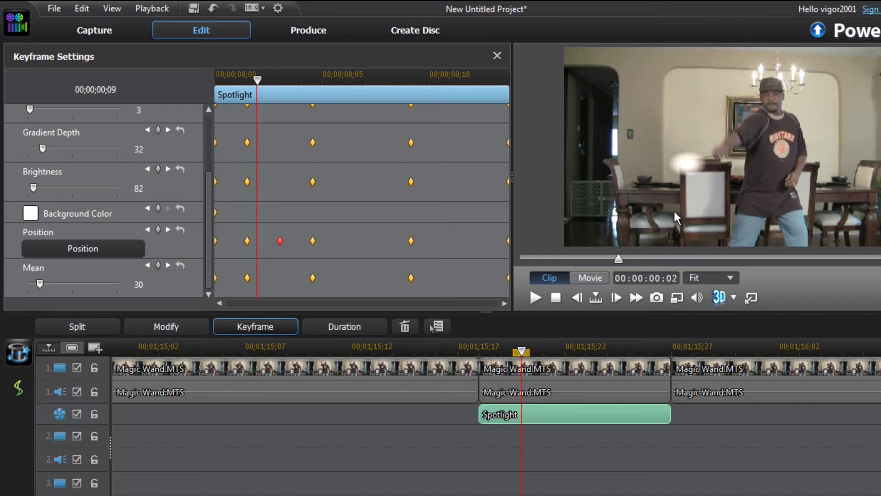
- Try a Spotlight Width of 1 and Height of 1 at 00;00;00;03
{"action": "left_click", "coordinate": [615, 298]}
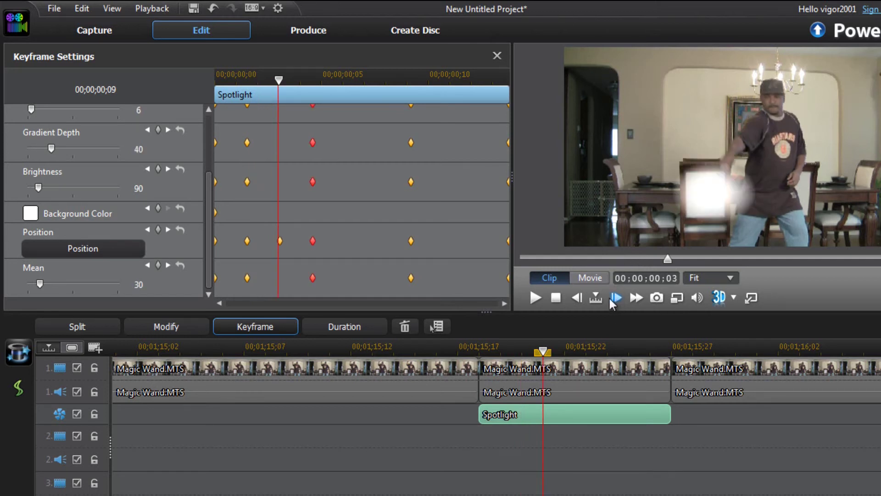
{"action": "left_click_drag", "start_coordinate": [208, 194], "coordinate": [213, 131]}
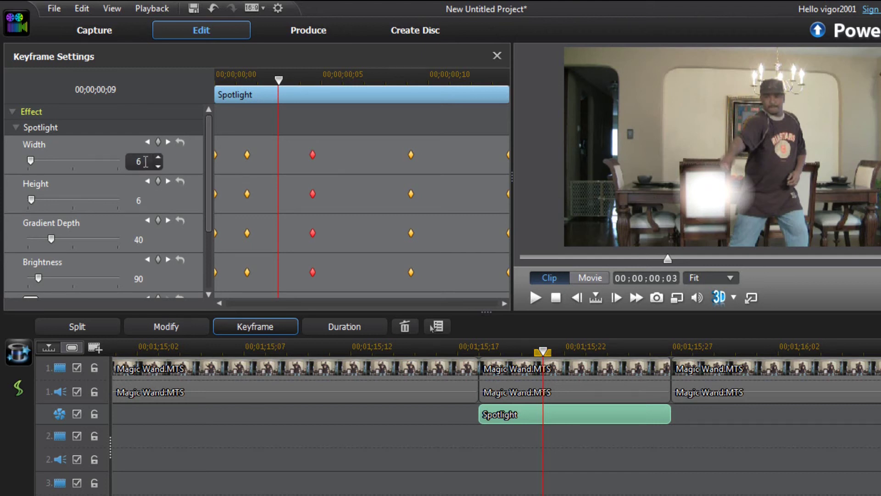
{"action": "type", "text": "1"}
{"action": "left_click", "coordinate": [129, 201]}
{"action": "type", "text": "1"}
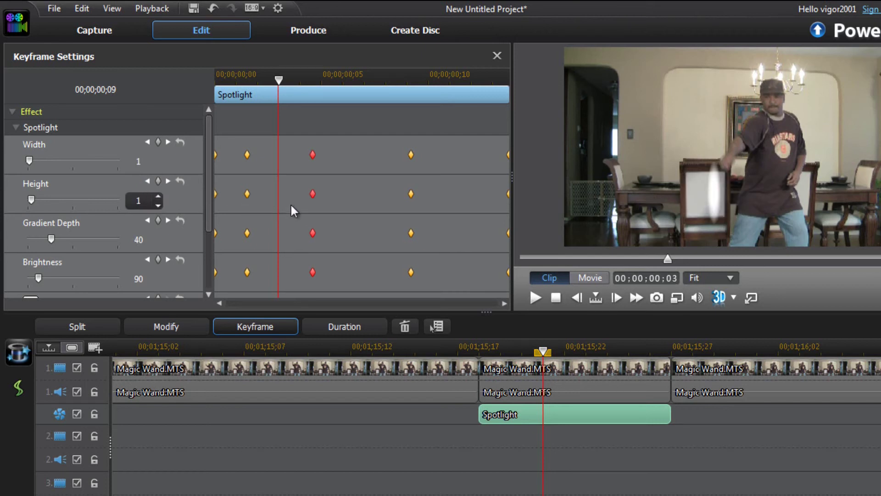
{"action": "key", "text": "Return"}
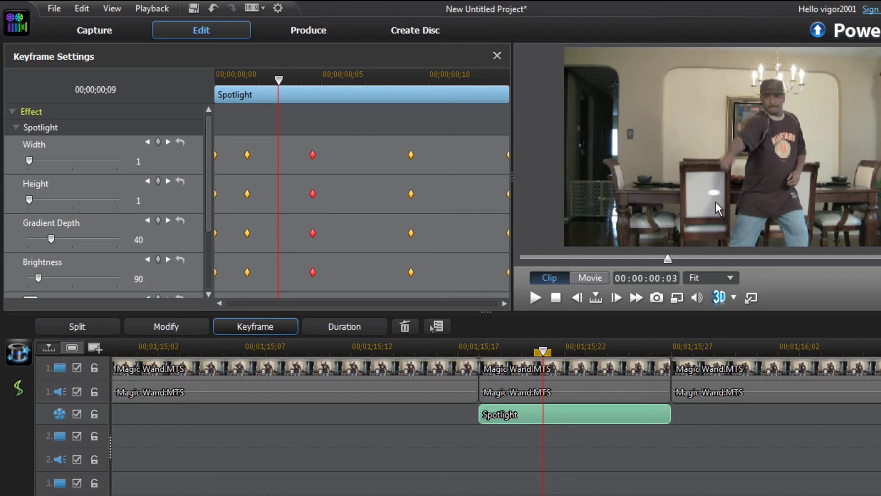
- Restore the Spotlight's Width to 6 and Height to 6 at 00;00;00;03
{"action": "mouse_move", "coordinate": [139, 163]}
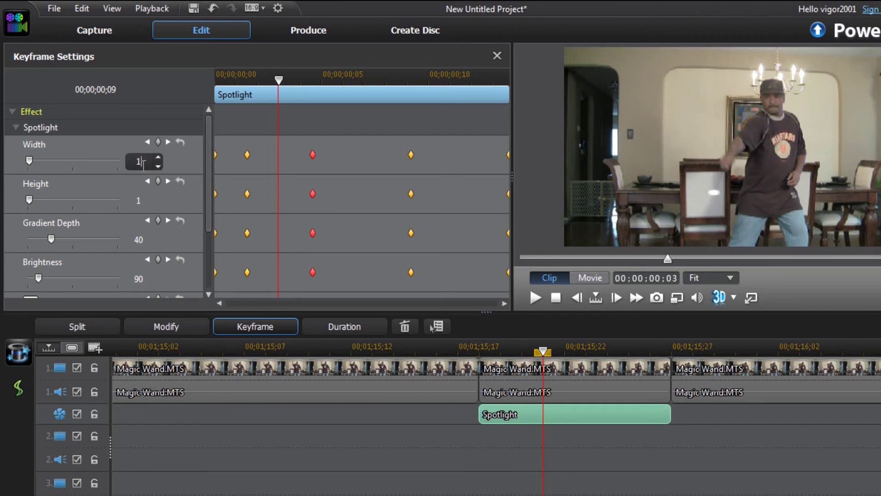
{"action": "type", "text": "6"}
{"action": "key", "text": "Return"}
{"action": "double_click", "coordinate": [143, 201]}
{"action": "type", "text": "5"}
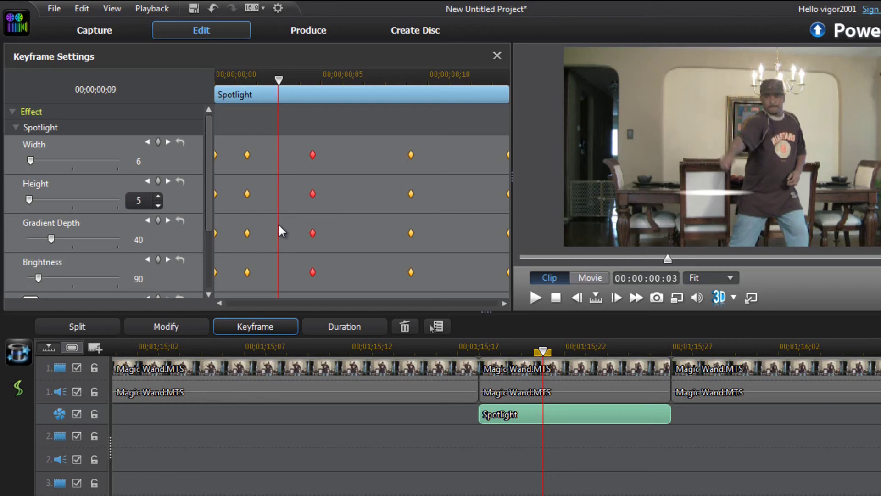
{"action": "type", "text": "6"}
{"action": "key", "text": "Return"}
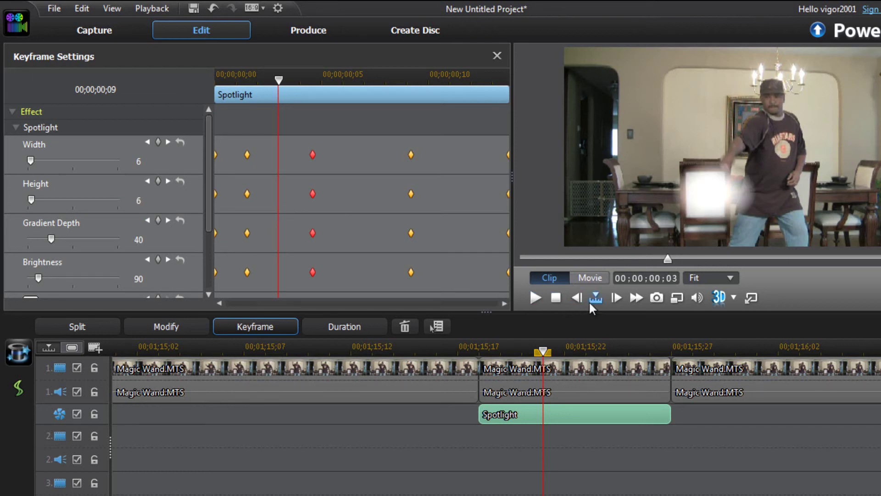
- Set the Spotlight's Width to 1 and Height to 1 at 00;00;00;04
{"action": "left_click", "coordinate": [616, 299]}
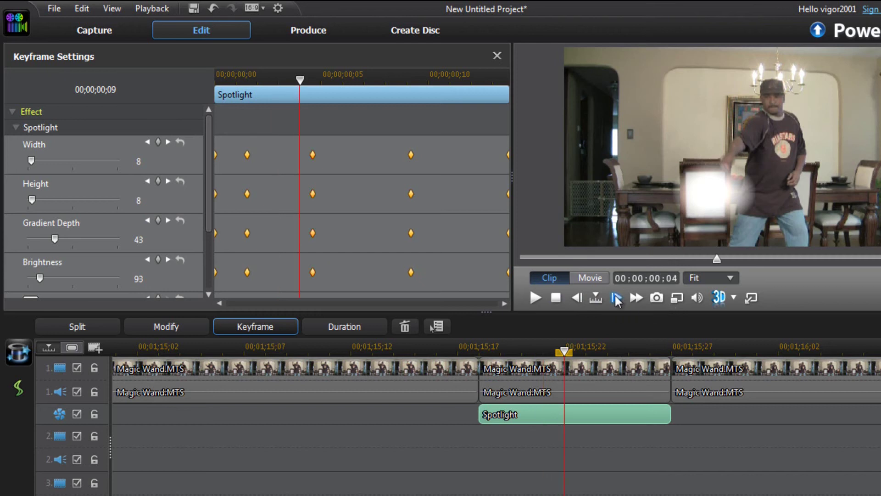
{"action": "left_click", "coordinate": [149, 166]}
{"action": "type", "text": "1"}
{"action": "left_click", "coordinate": [143, 201]}
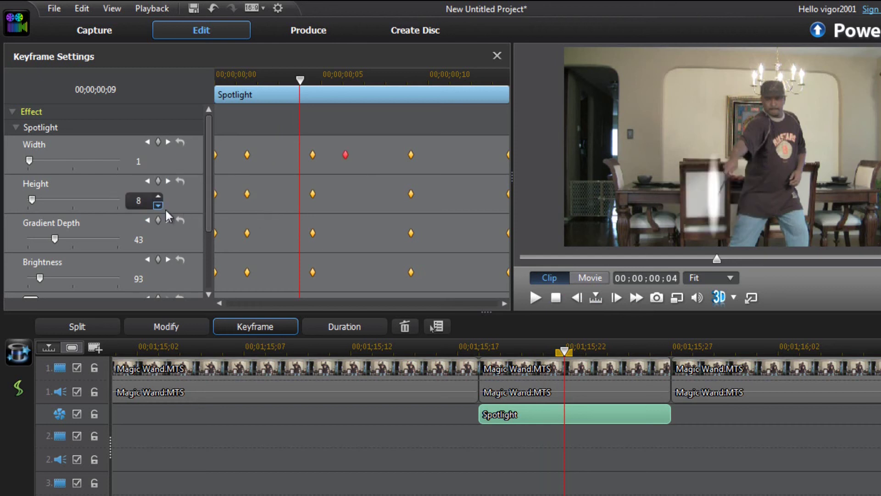
{"action": "type", "text": "1"}
{"action": "key", "text": "Return"}
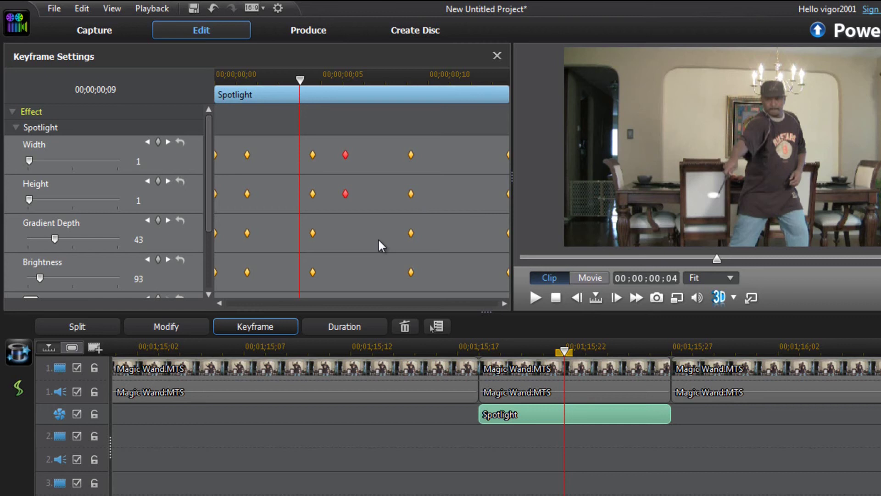
- Move the Spotlight's focus position to the wand tip in front of the chair back at 00;00;00;04, and close the keyframe settings
{"action": "left_click_drag", "start_coordinate": [207, 177], "coordinate": [203, 241]}
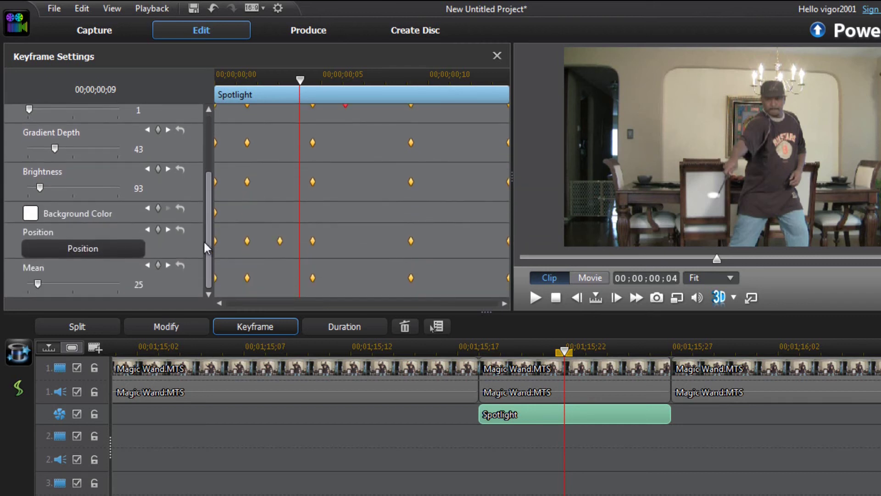
{"action": "left_click", "coordinate": [106, 250]}
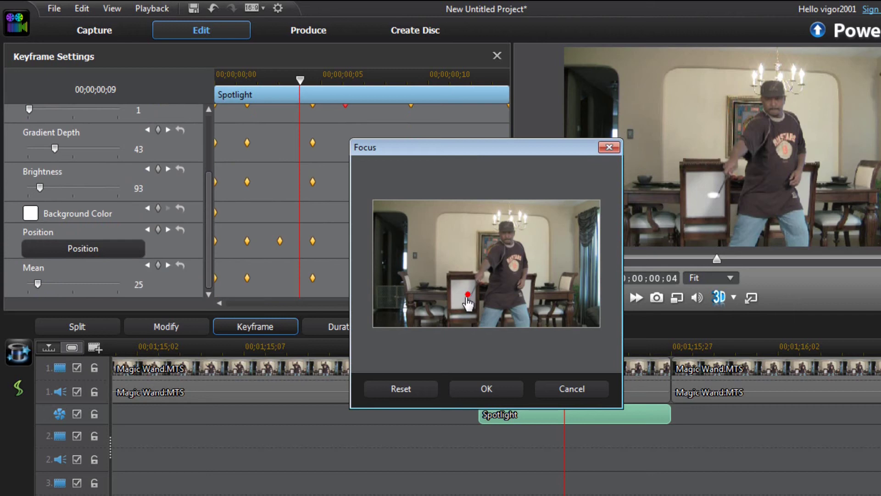
{"action": "left_click_drag", "start_coordinate": [467, 301], "coordinate": [469, 301]}
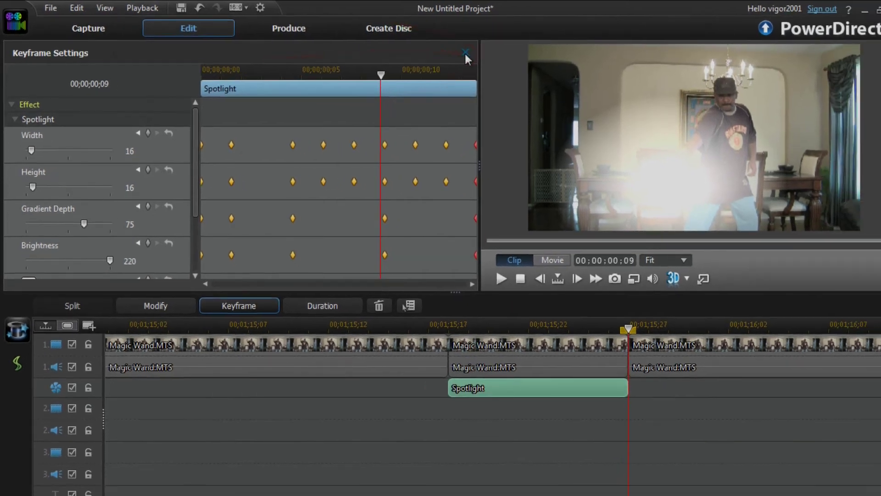
{"action": "left_click", "coordinate": [496, 55]}
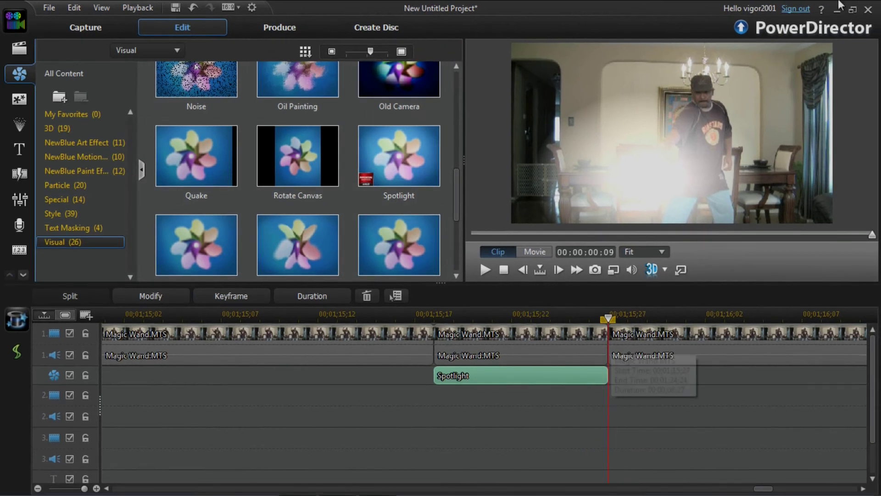
- Show the Special video effects and split the last Magic Wand clip two frames after its start
{"action": "left_click_drag", "start_coordinate": [456, 198], "coordinate": [454, 96]}
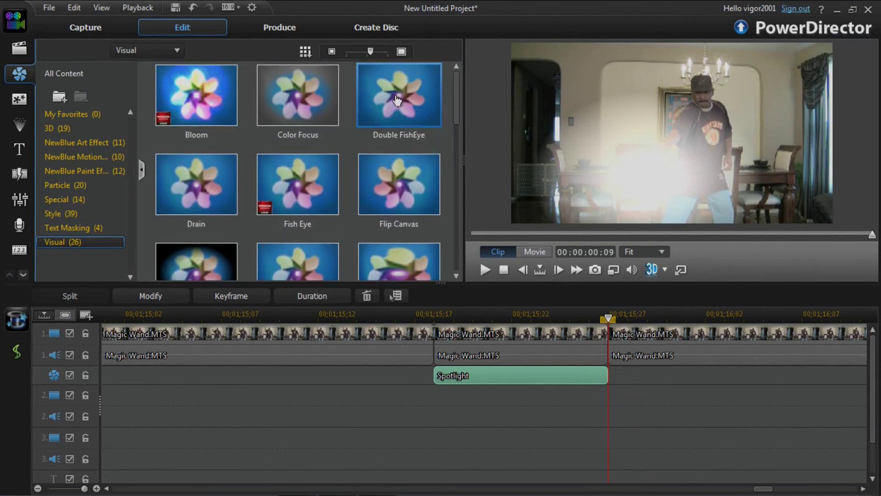
{"action": "left_click", "coordinate": [75, 200]}
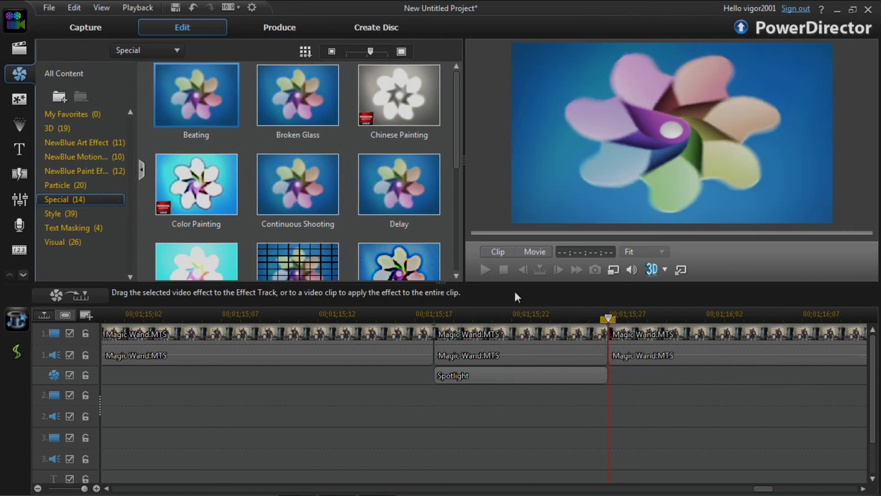
{"action": "left_click", "coordinate": [650, 332]}
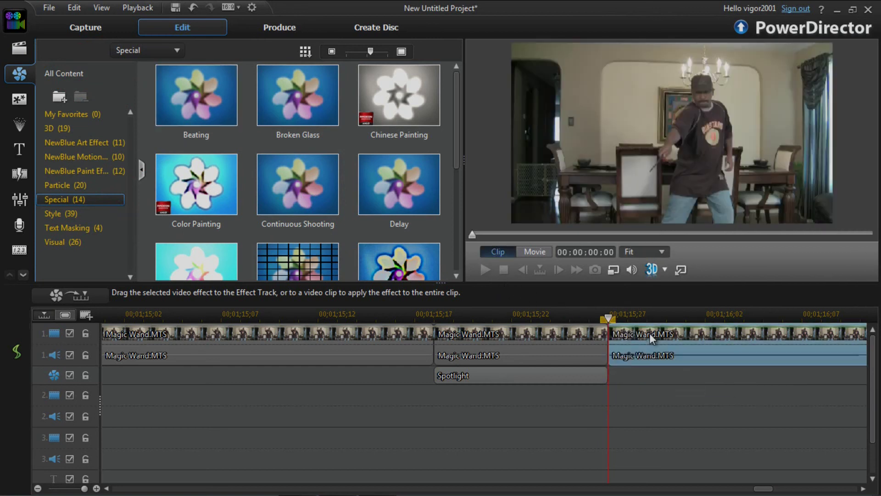
{"action": "left_click", "coordinate": [558, 271]}
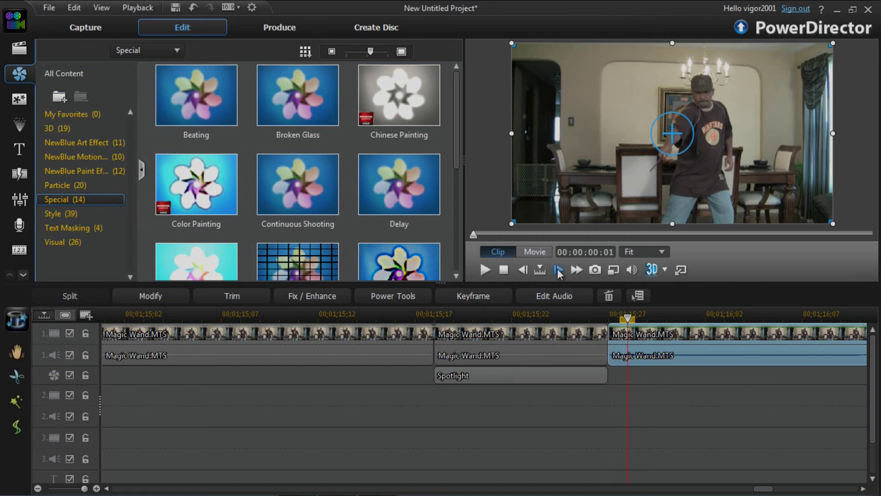
{"action": "left_click", "coordinate": [558, 271]}
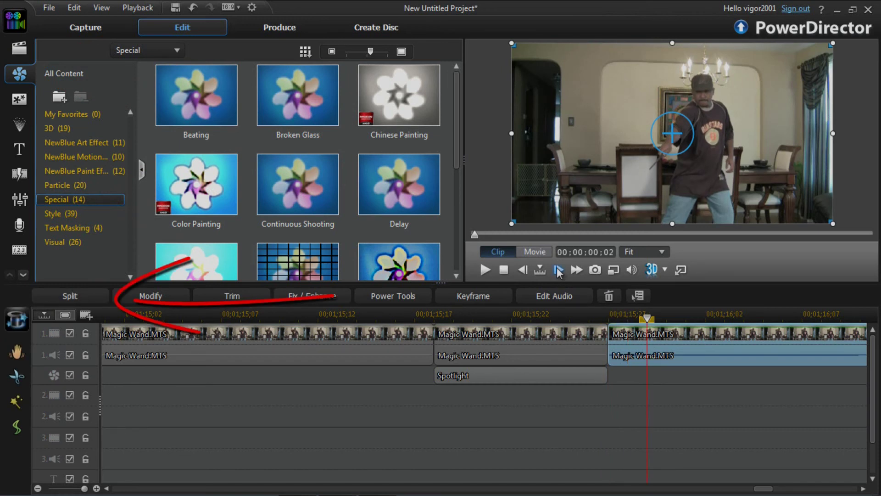
{"action": "left_click", "coordinate": [81, 295]}
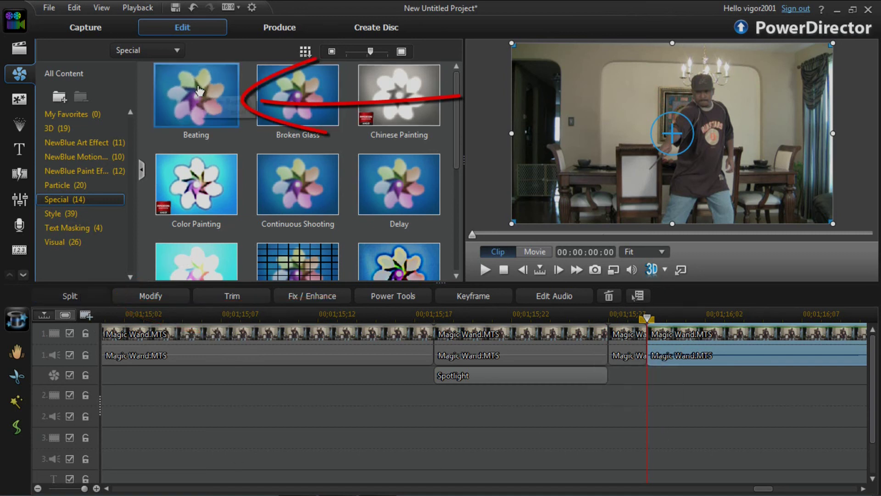
- Add the Beating effect right after the Spotlight on the effect track, split it at 00;01;15;29 and remove the remainder
{"action": "left_click_drag", "start_coordinate": [198, 90], "coordinate": [615, 376]}
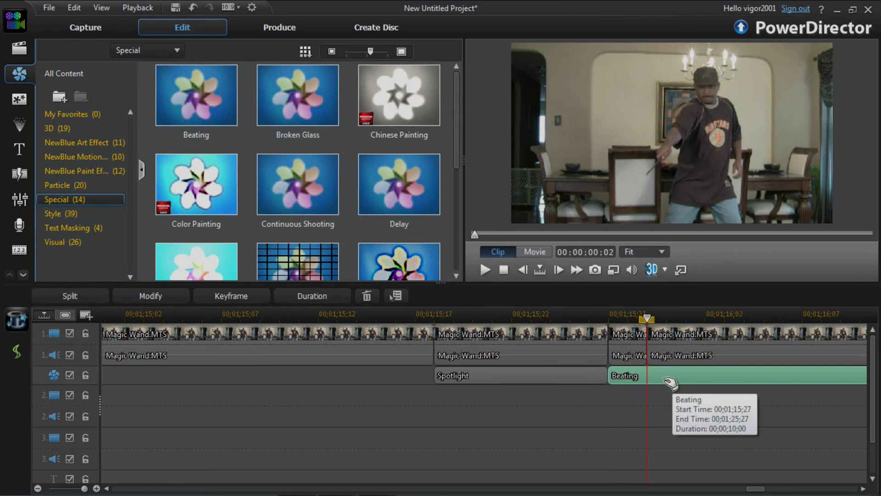
{"action": "left_click", "coordinate": [90, 299]}
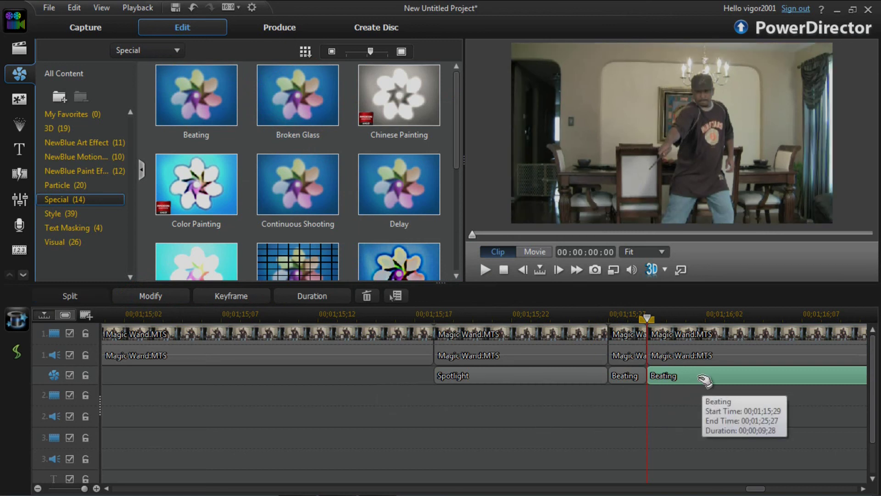
{"action": "right_click", "coordinate": [705, 380]}
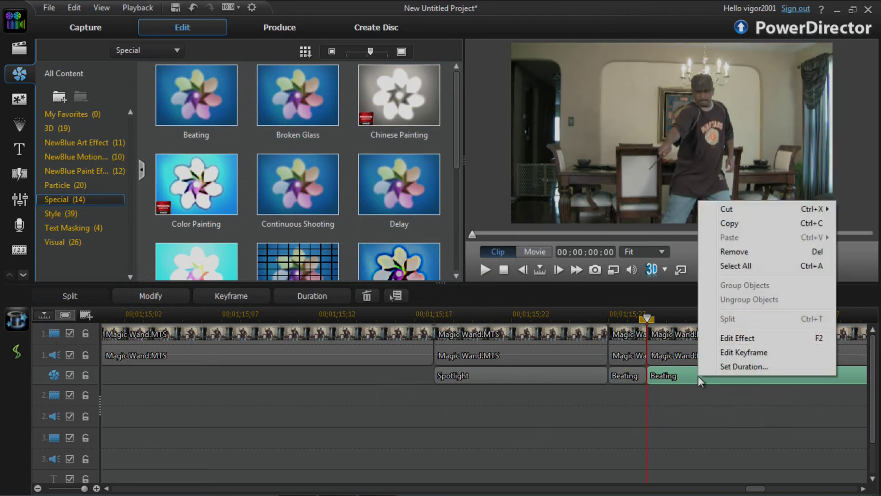
{"action": "left_click", "coordinate": [737, 252]}
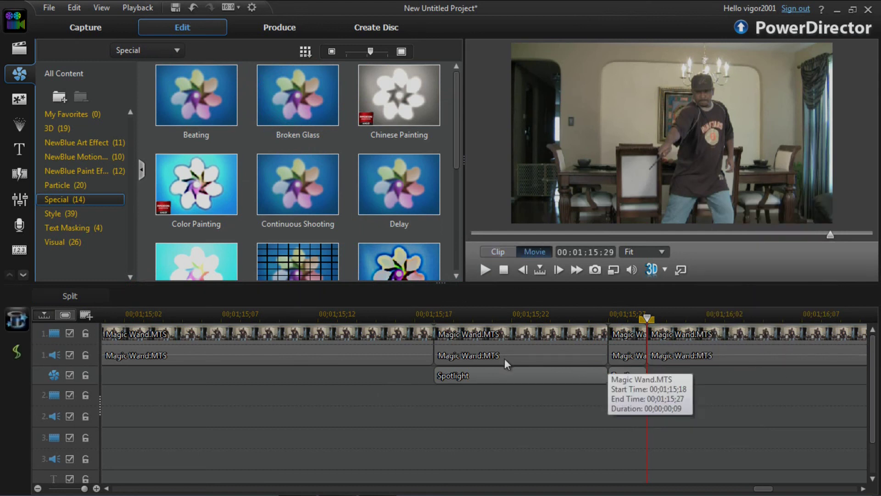
- Play the movie from 00;01;13;03, just before the first Magic Wand clip, to review the wand effect
{"action": "left_click_drag", "start_coordinate": [645, 319], "coordinate": [377, 317]}
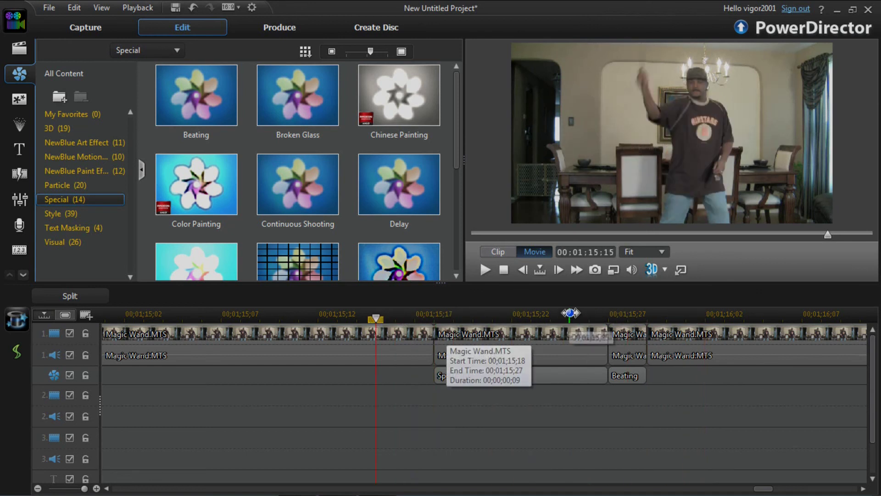
{"action": "left_click_drag", "start_coordinate": [569, 313], "coordinate": [318, 315]}
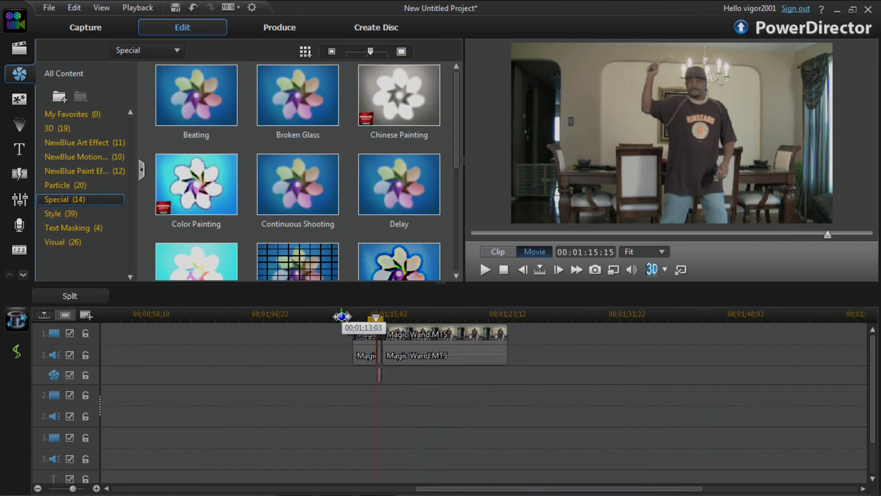
{"action": "left_click", "coordinate": [341, 317]}
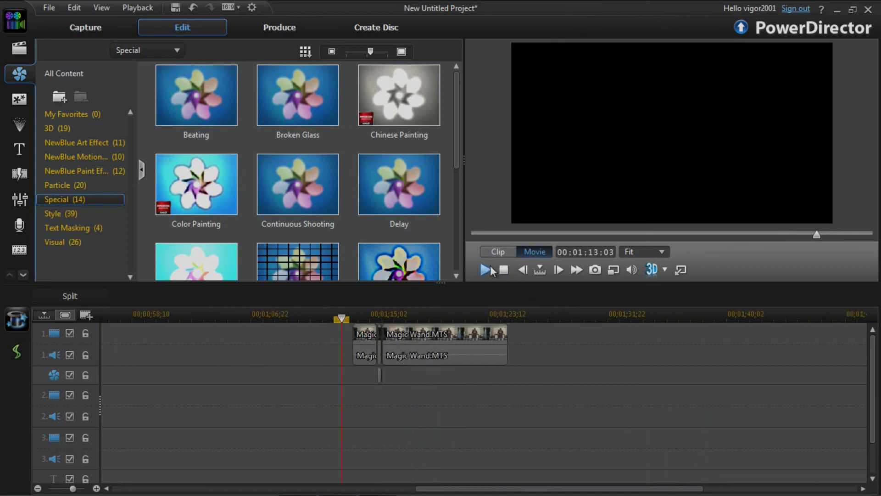
{"action": "left_click", "coordinate": [488, 269]}
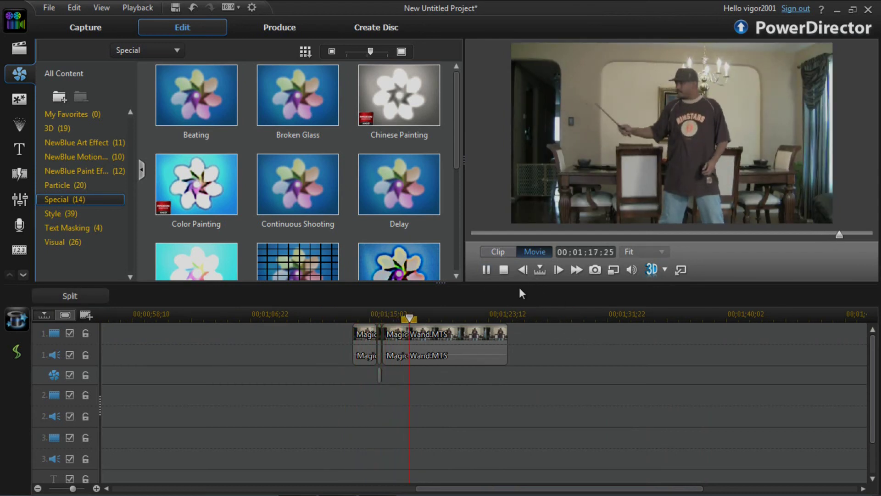
{"action": "left_click", "coordinate": [486, 269]}
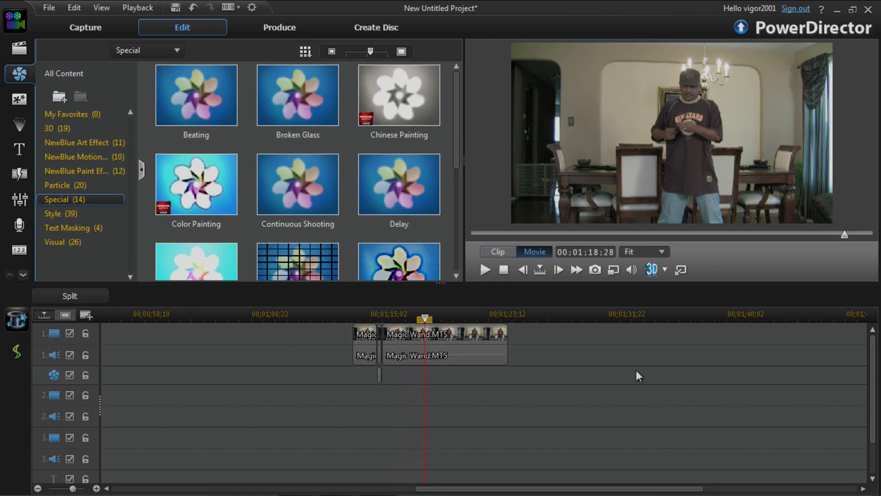